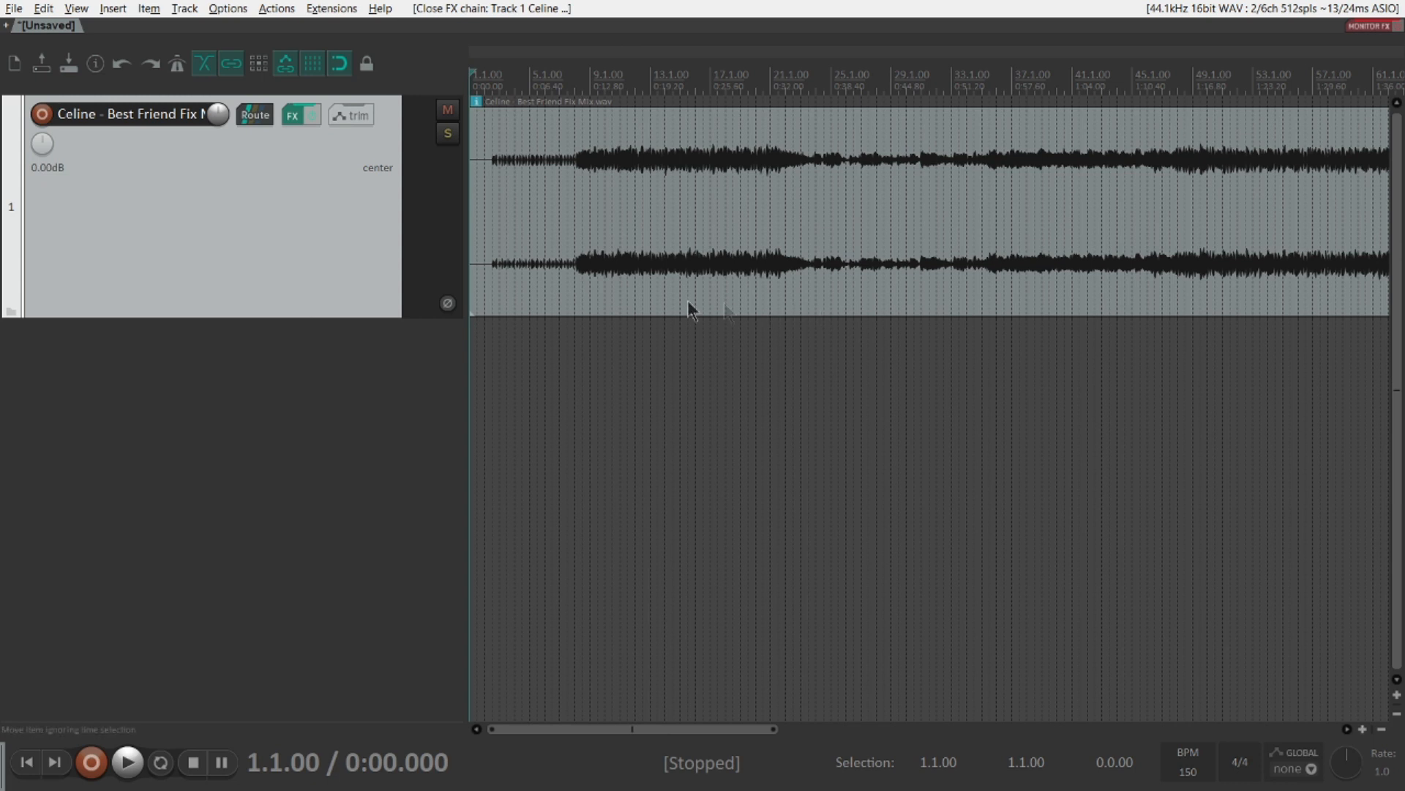
# Step: Open the track's effects chain and load the Q-Clone Full Reset preset in the Q-Clone Stereo plugin
pyautogui.click(289, 120)
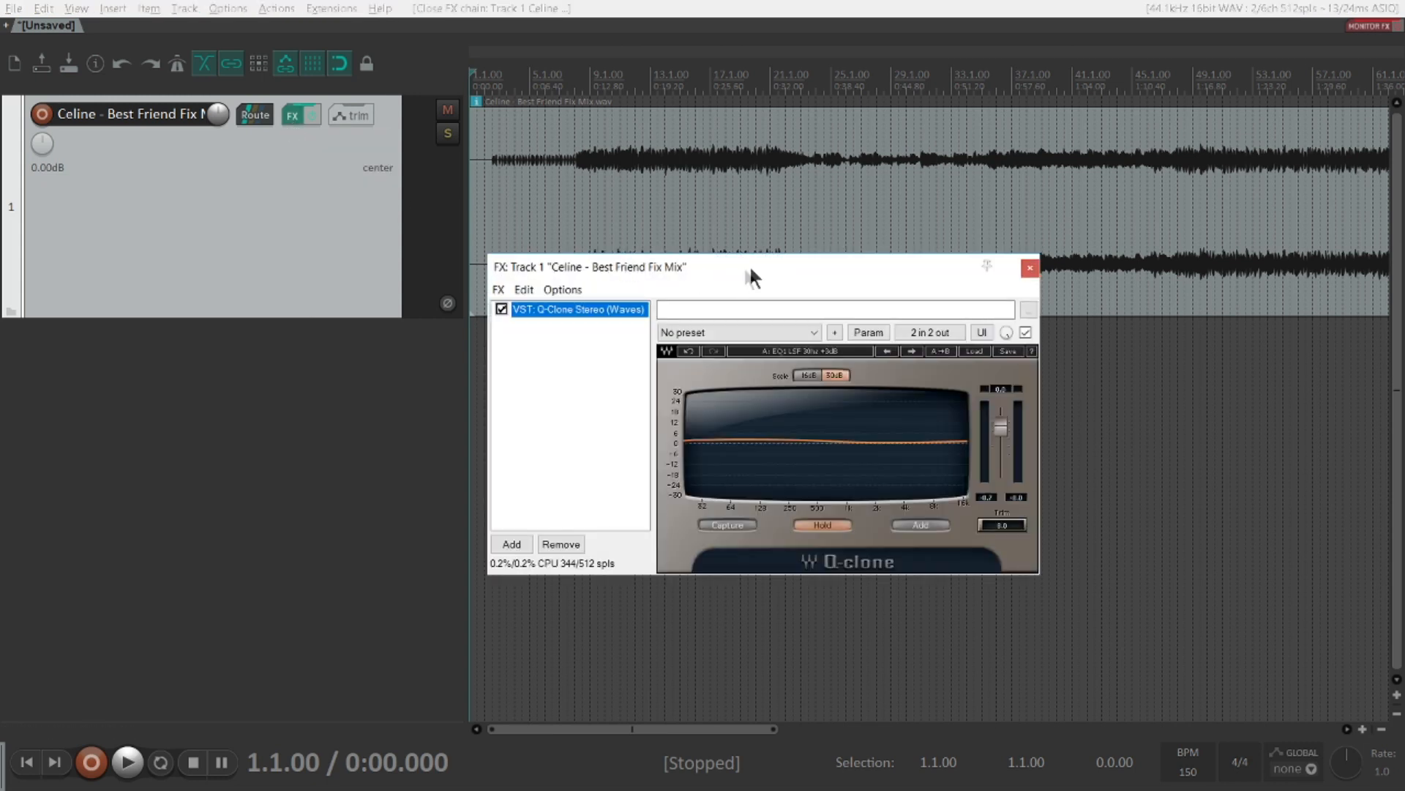
pyautogui.moveTo(761, 265); pyautogui.dragTo(691, 231)
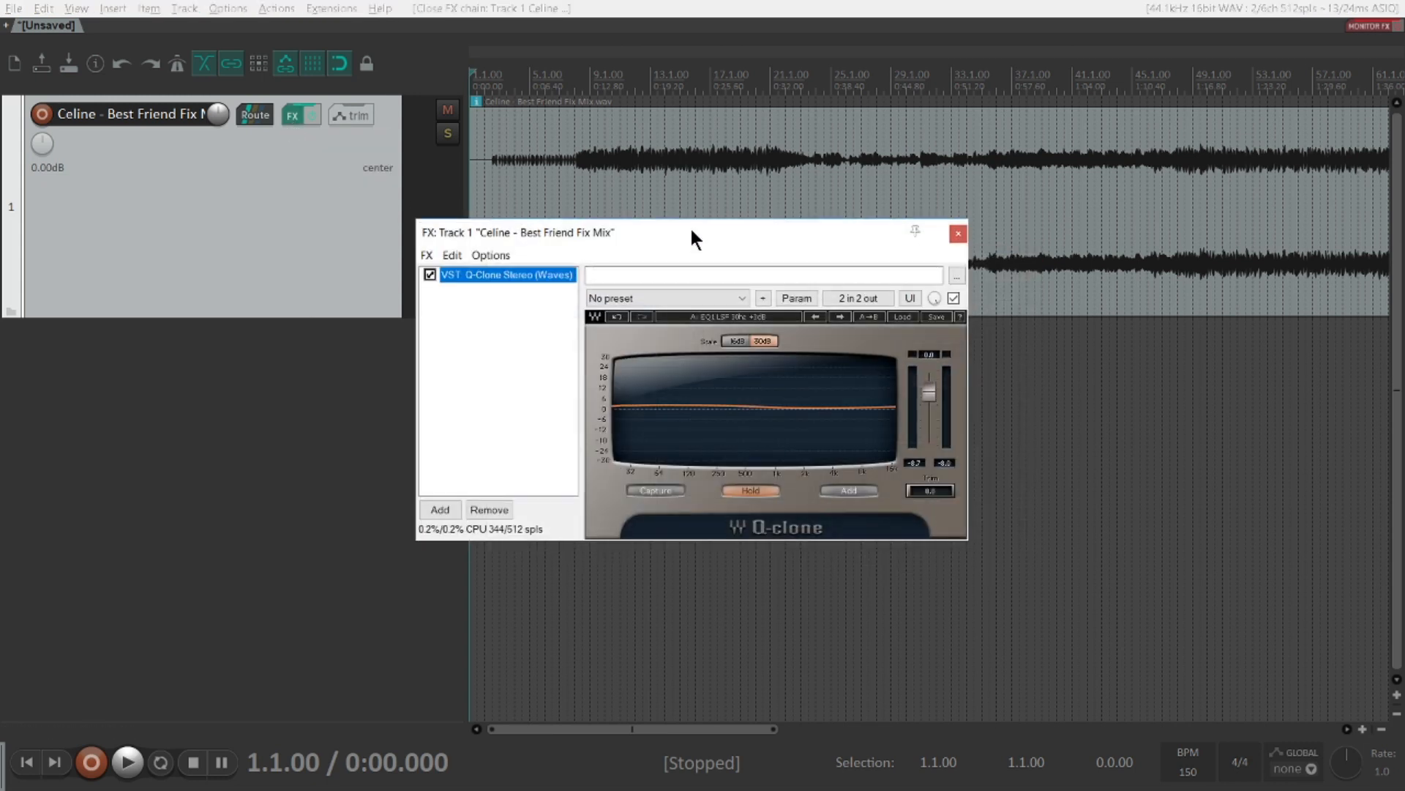
pyautogui.click(907, 315)
pyautogui.click(952, 341)
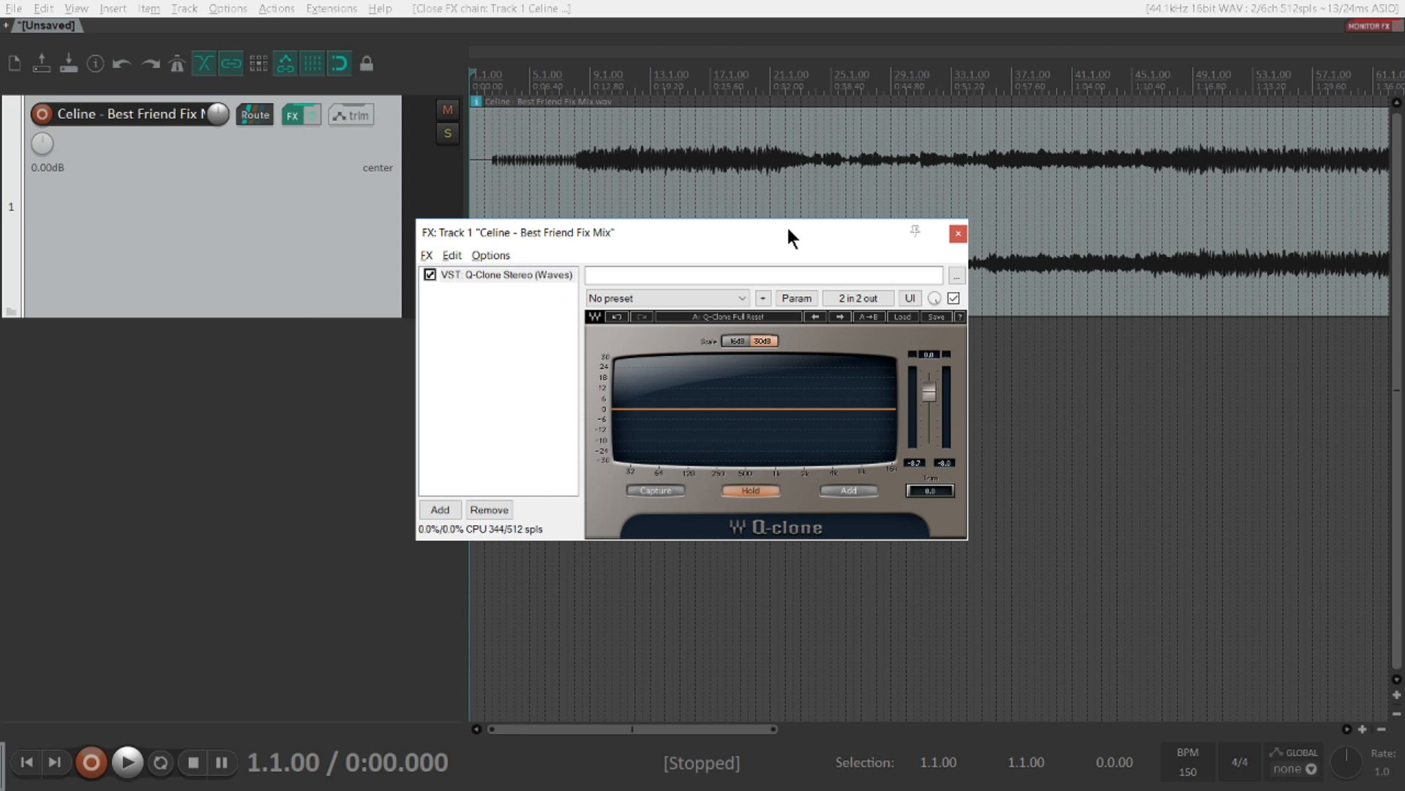
pyautogui.moveTo(789, 234)
pyautogui.mouseDown()
pyautogui.moveTo(838, 279)
pyautogui.moveTo(832, 257)
pyautogui.mouseUp()
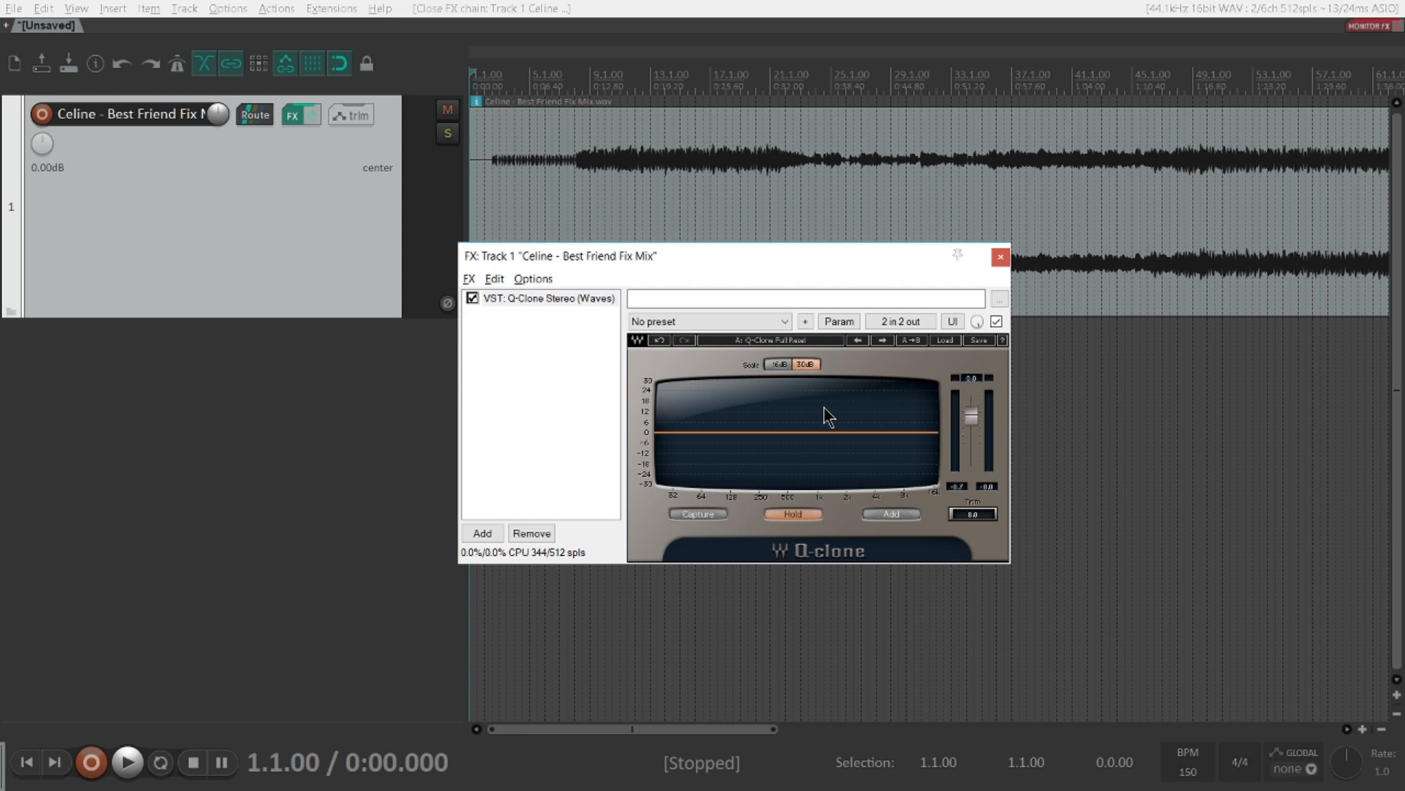
pyautogui.click(487, 538)
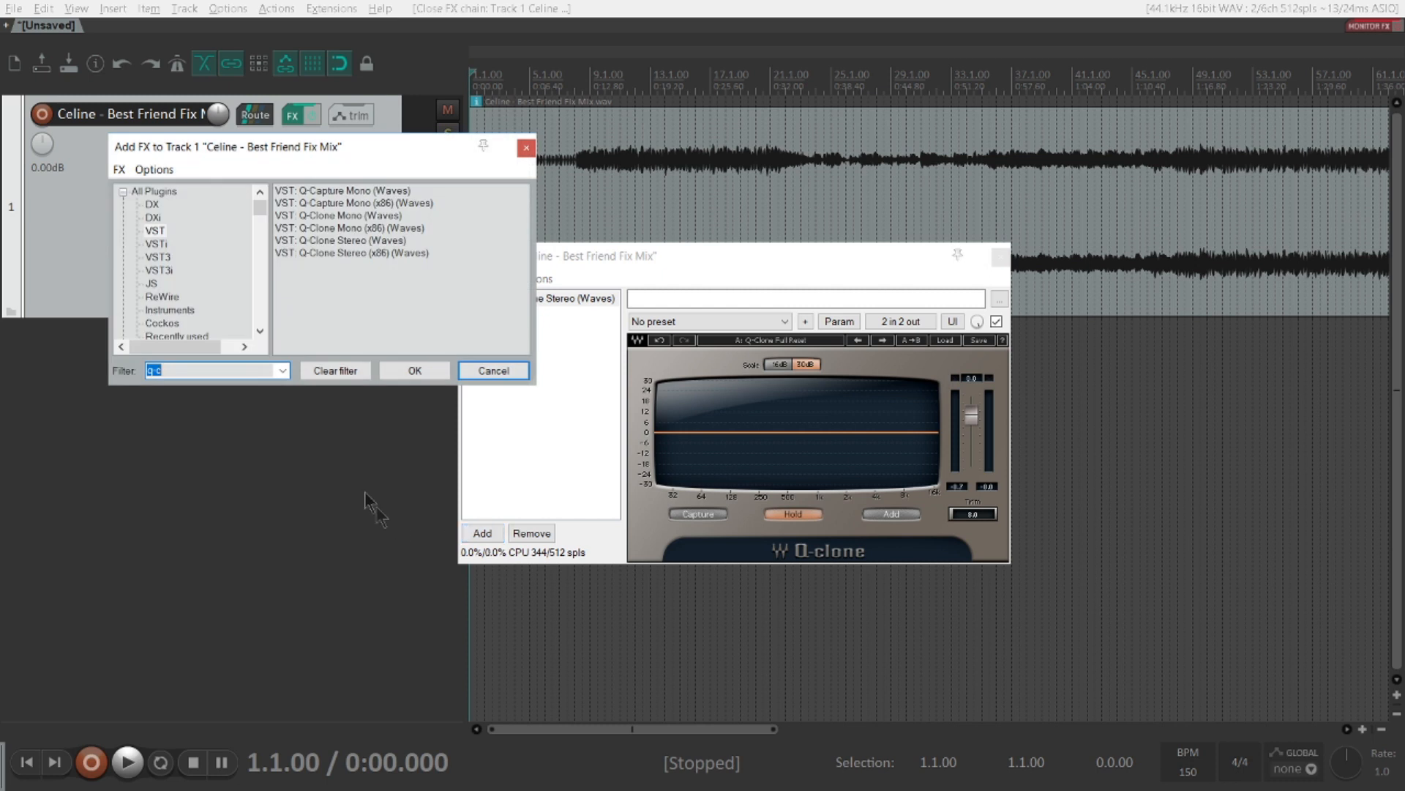
pyautogui.click(372, 192)
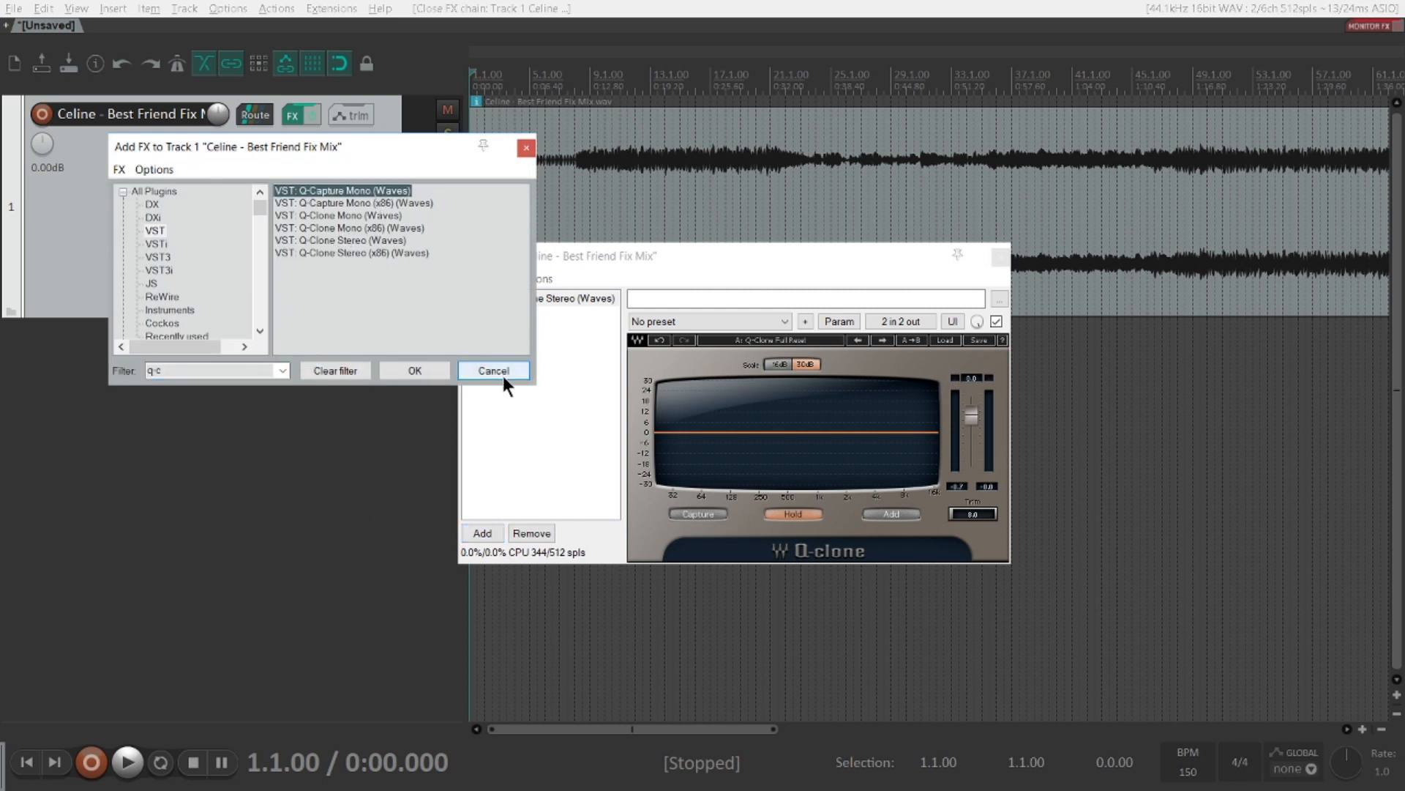
pyautogui.click(503, 376)
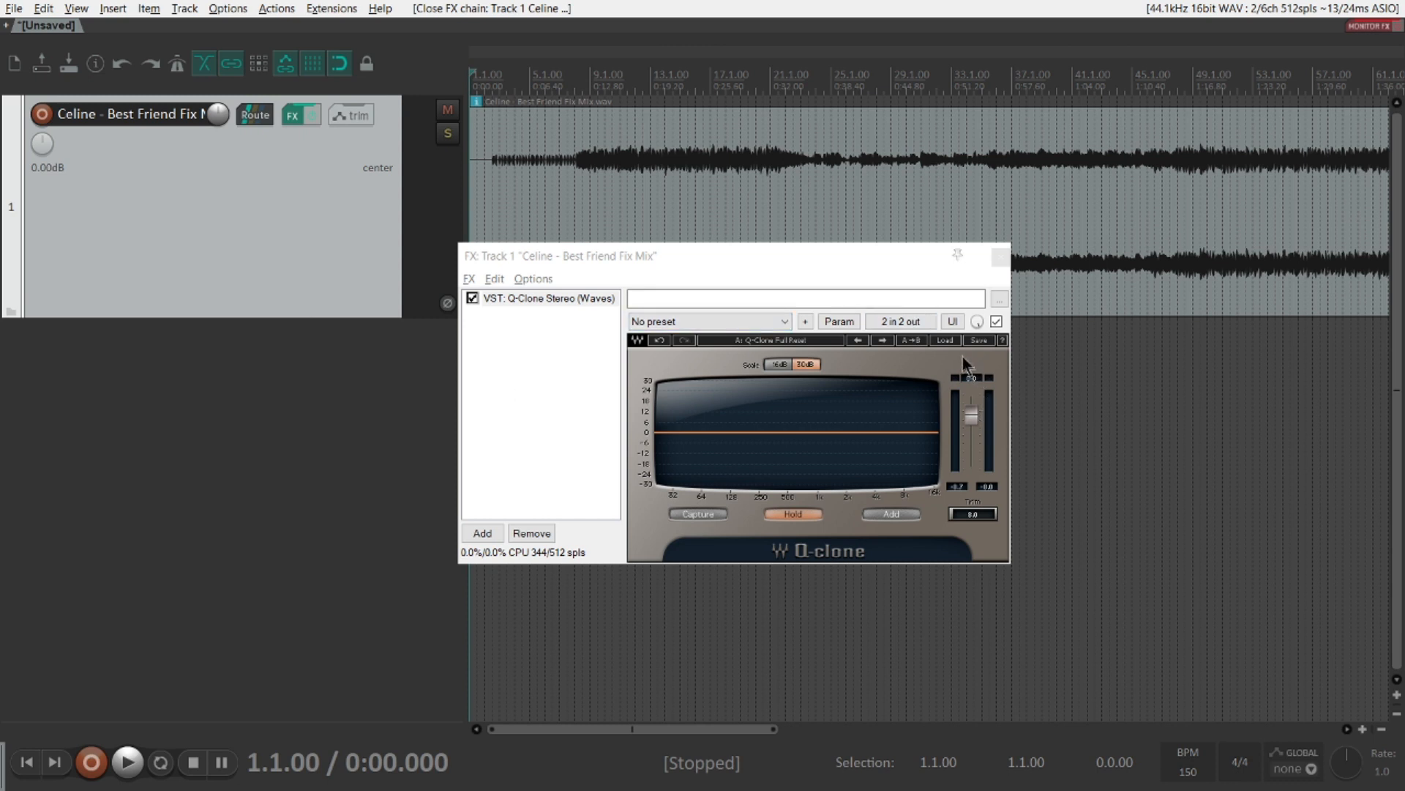
# Step: Examine the Q-Clone factory presets under Applications, EQ1, EQ2 and EQ3, and the redd47 user presets, without loading any
pyautogui.moveTo(881, 258); pyautogui.dragTo(821, 225)
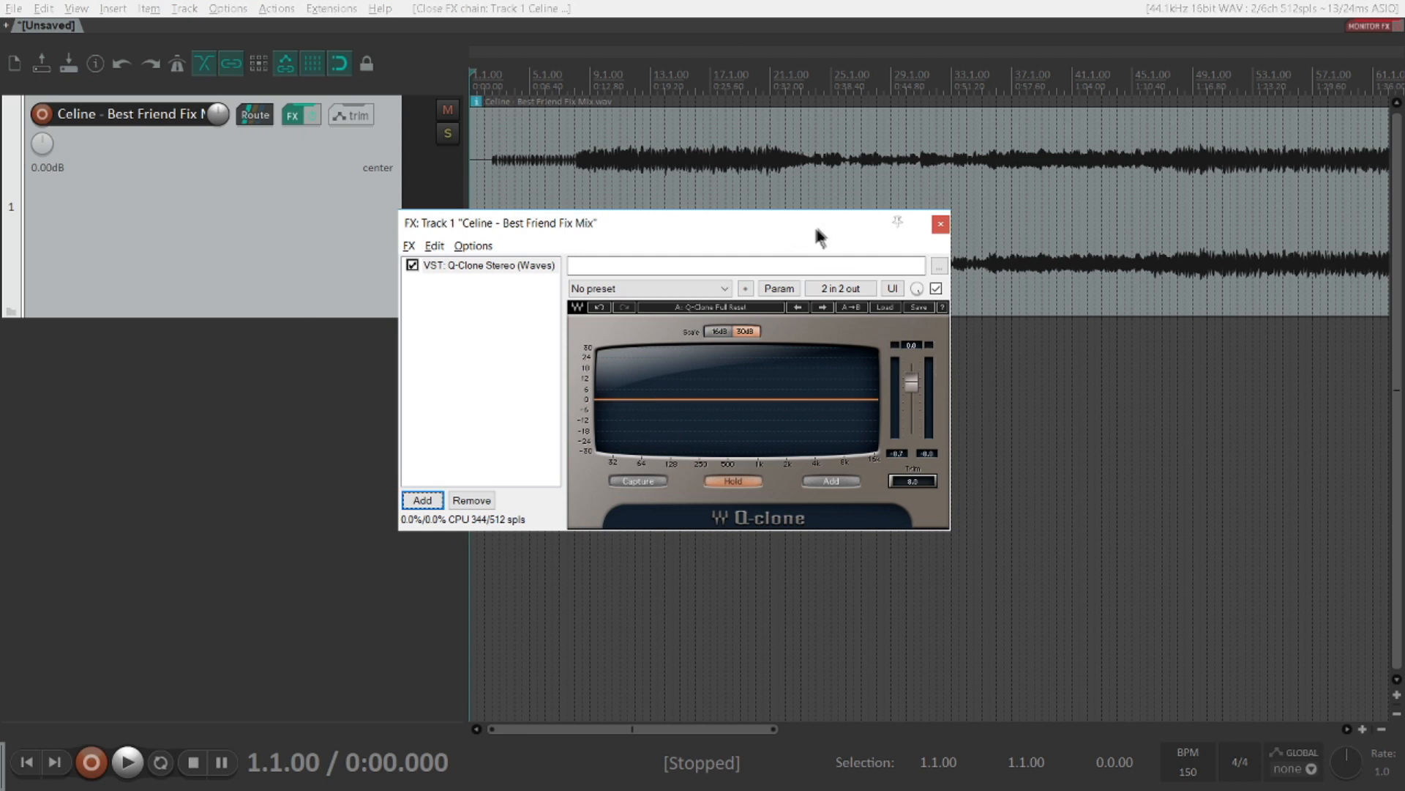
pyautogui.moveTo(826, 218); pyautogui.dragTo(861, 198)
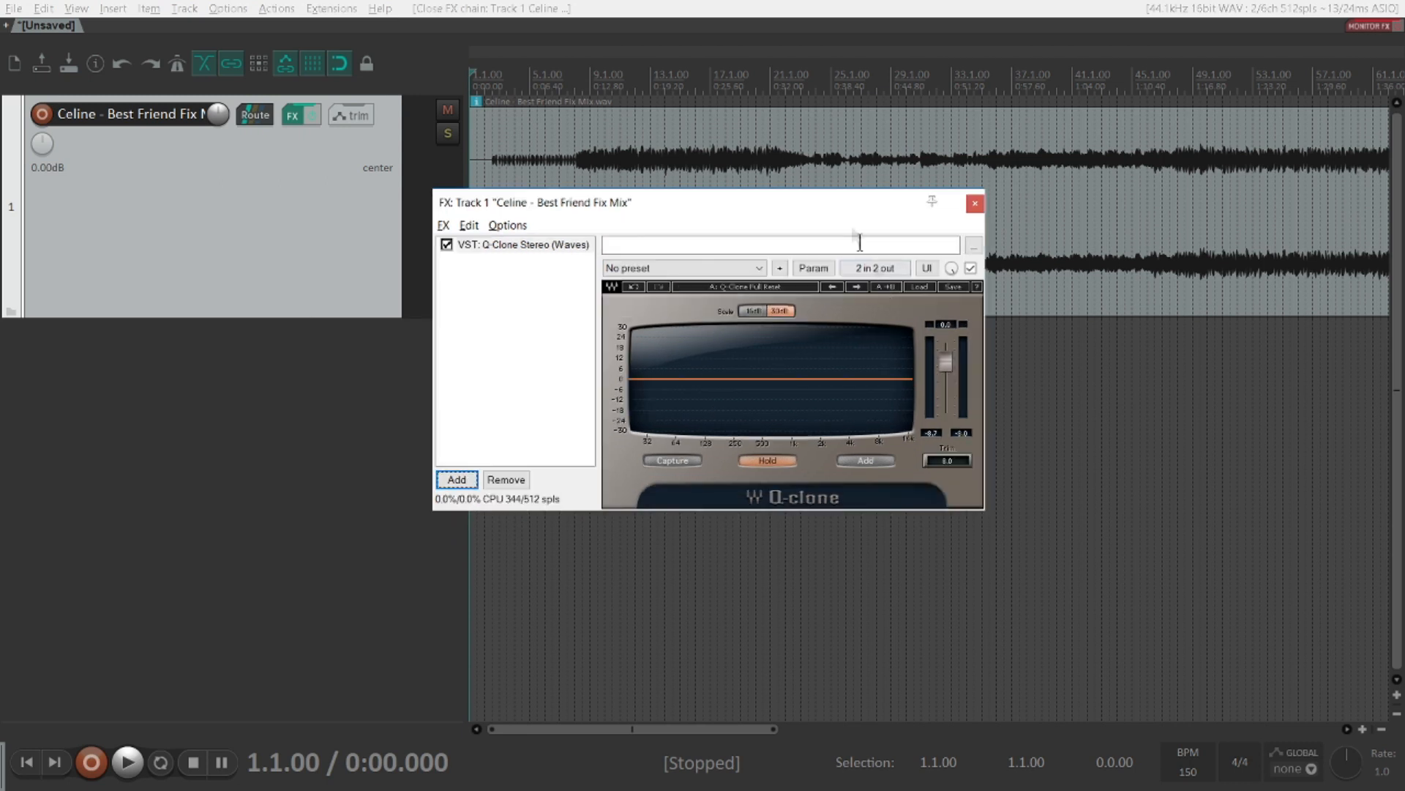
pyautogui.click(923, 290)
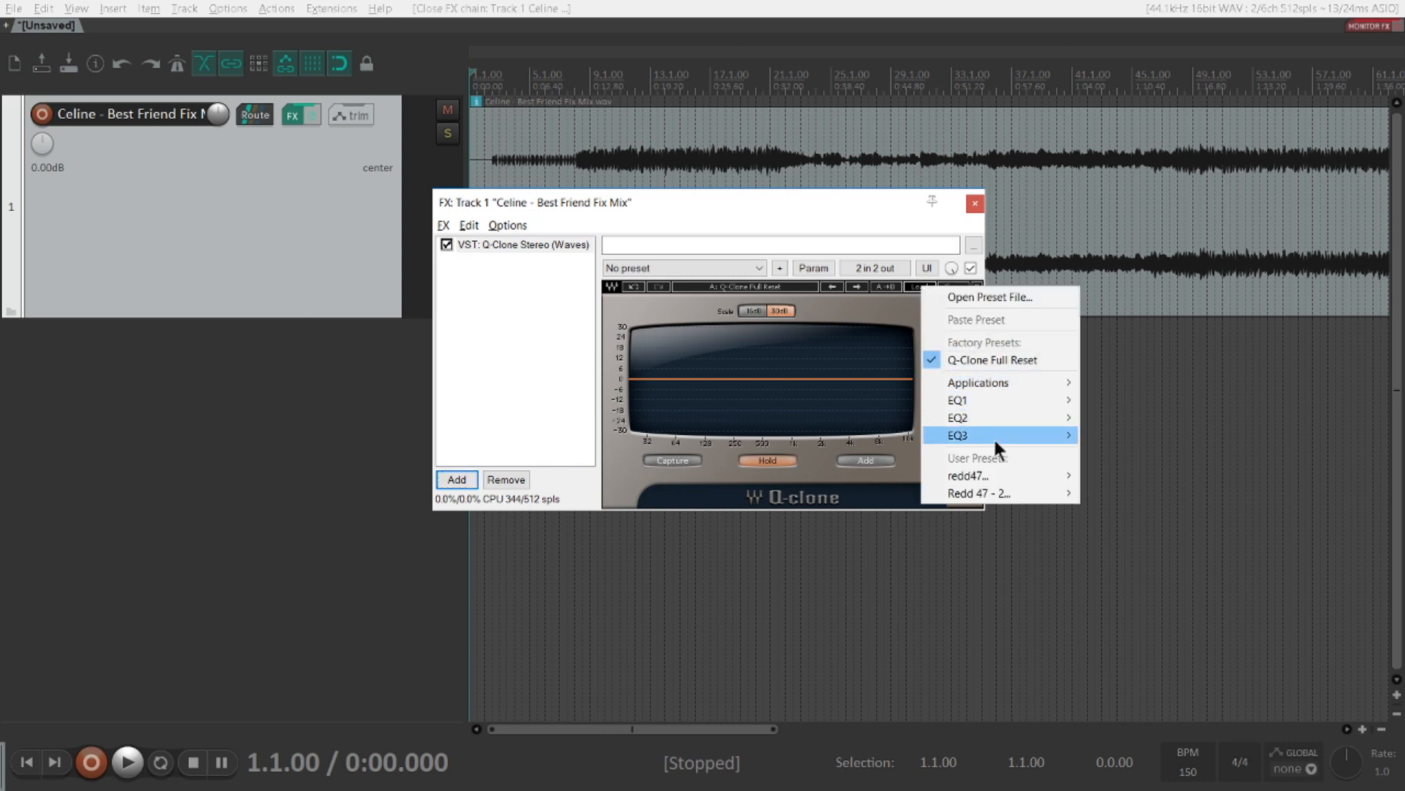
pyautogui.moveTo(998, 417)
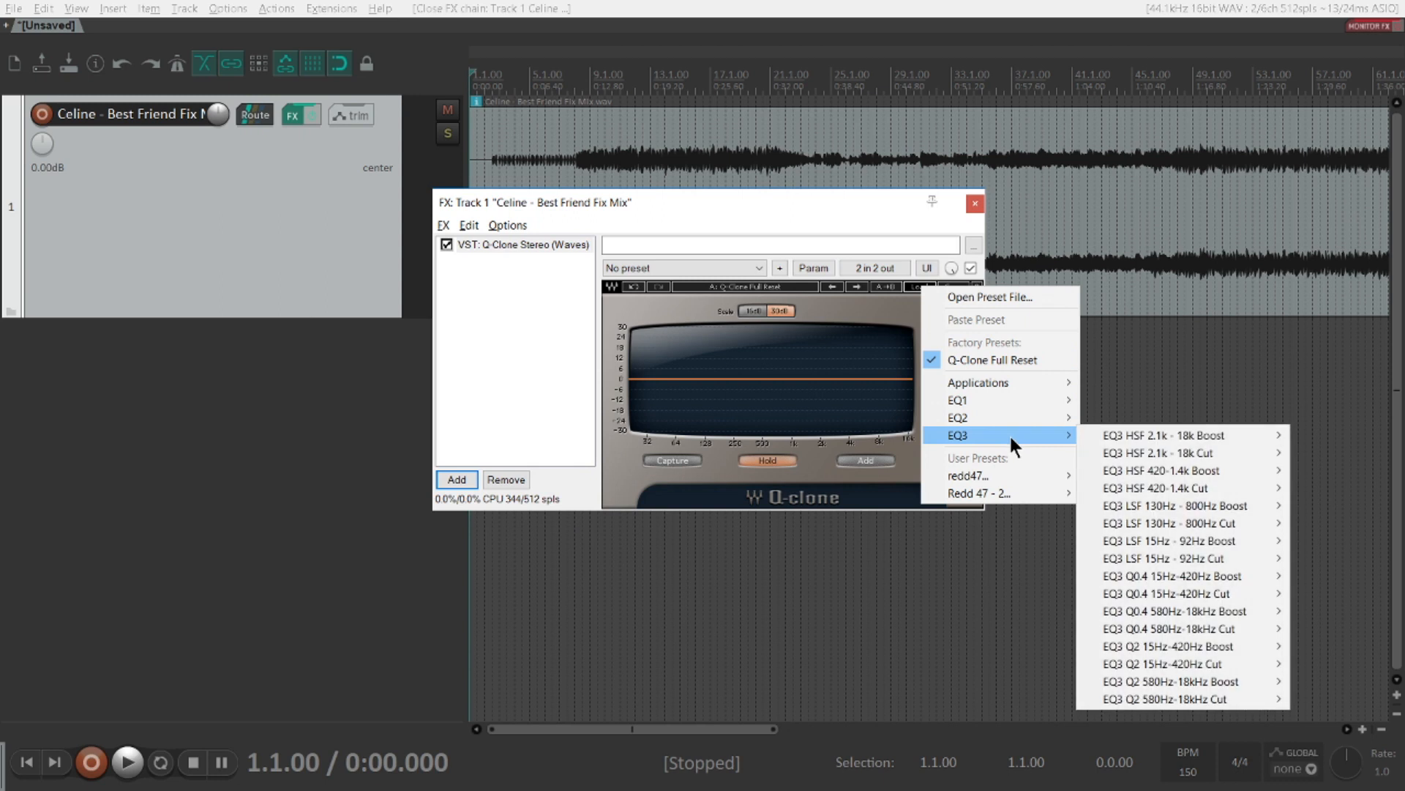
pyautogui.moveTo(1021, 381)
pyautogui.moveTo(1112, 380)
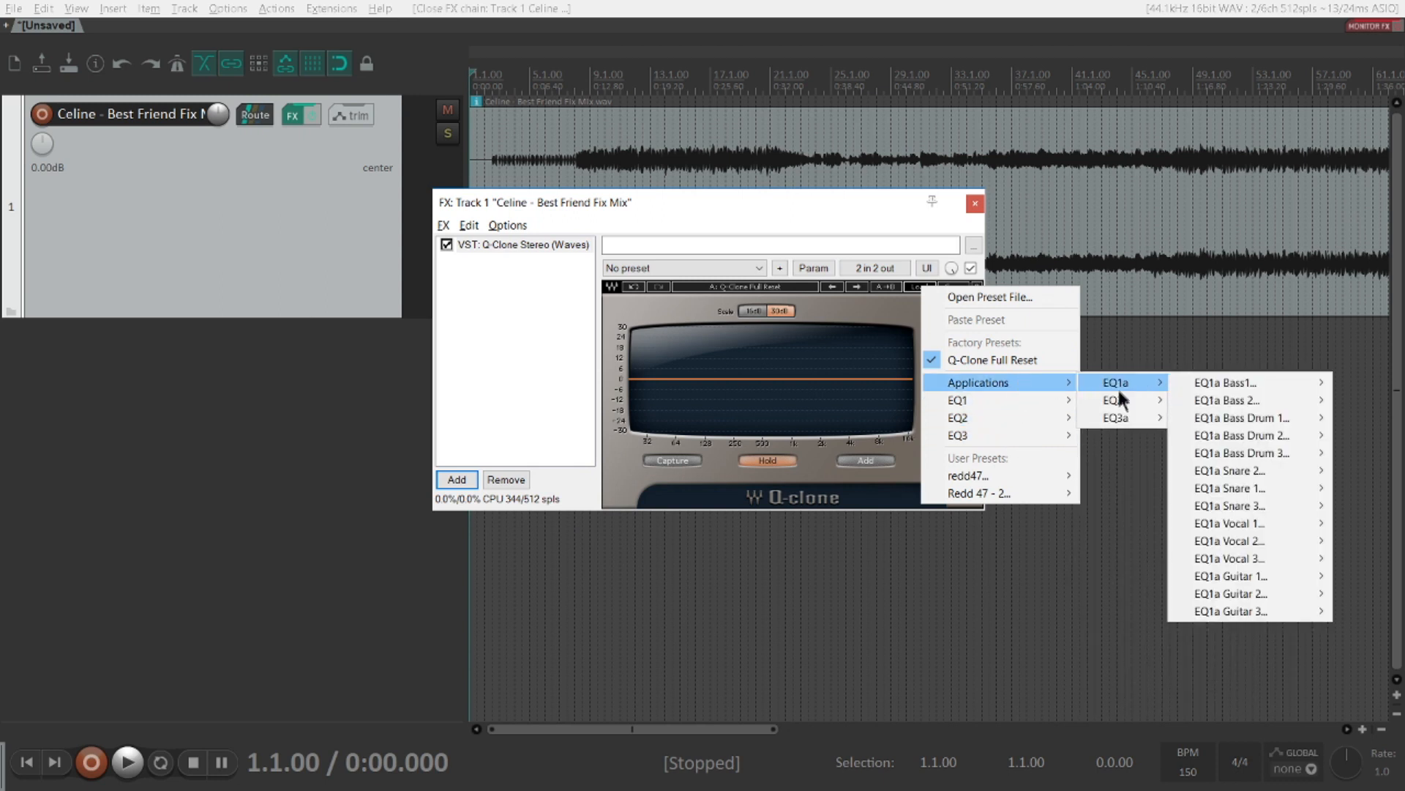
pyautogui.moveTo(1118, 419)
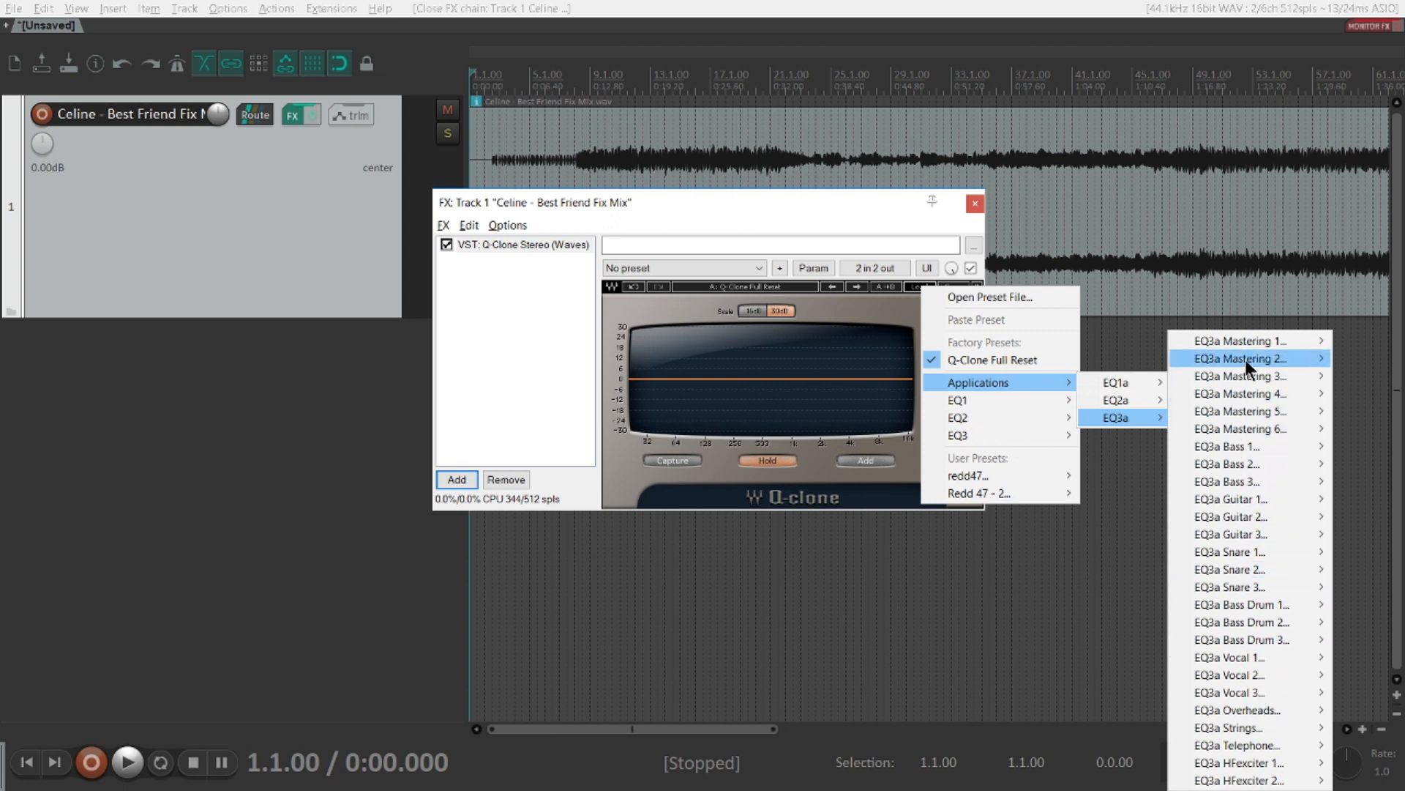
pyautogui.moveTo(1254, 434)
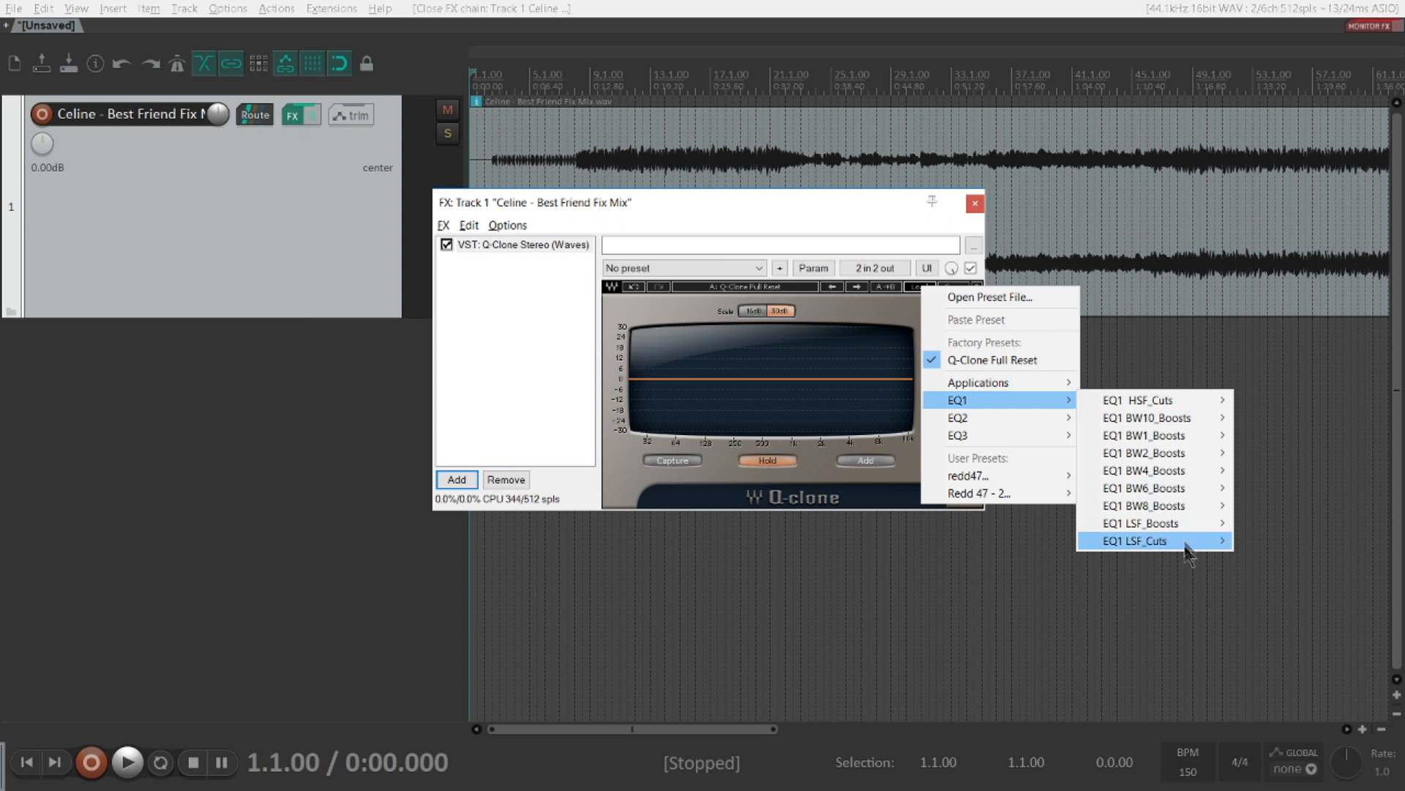
pyautogui.moveTo(1193, 557)
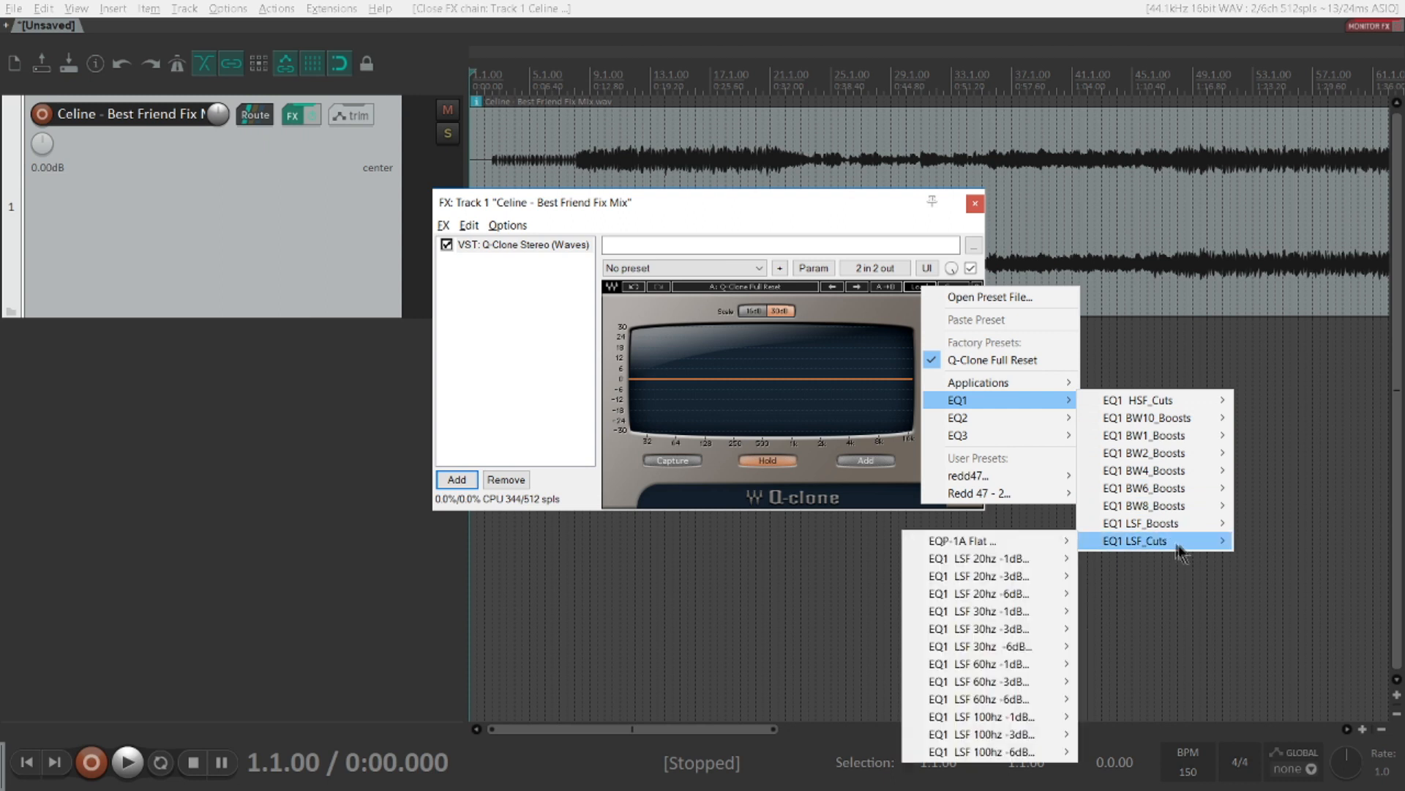
pyautogui.moveTo(994, 543)
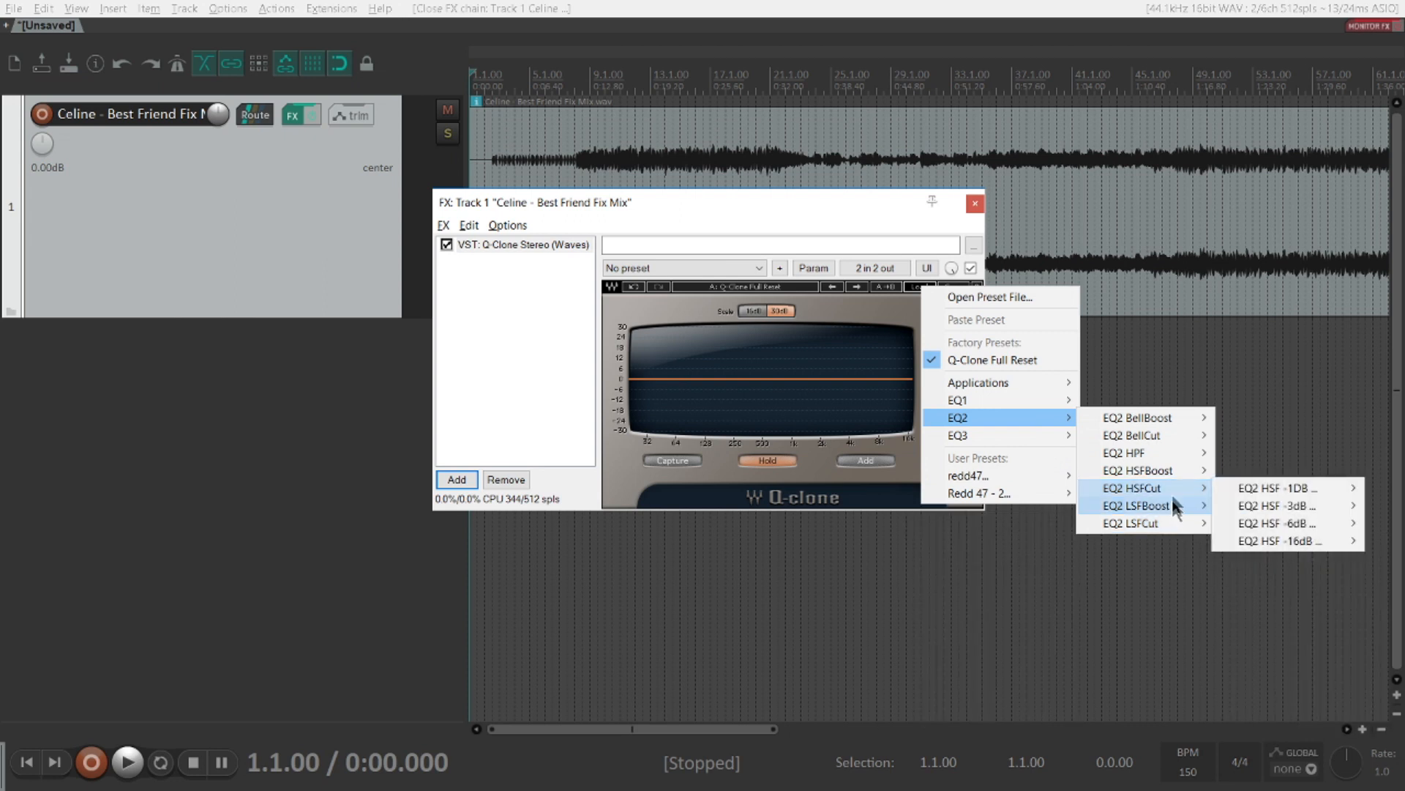
pyautogui.moveTo(1250, 508)
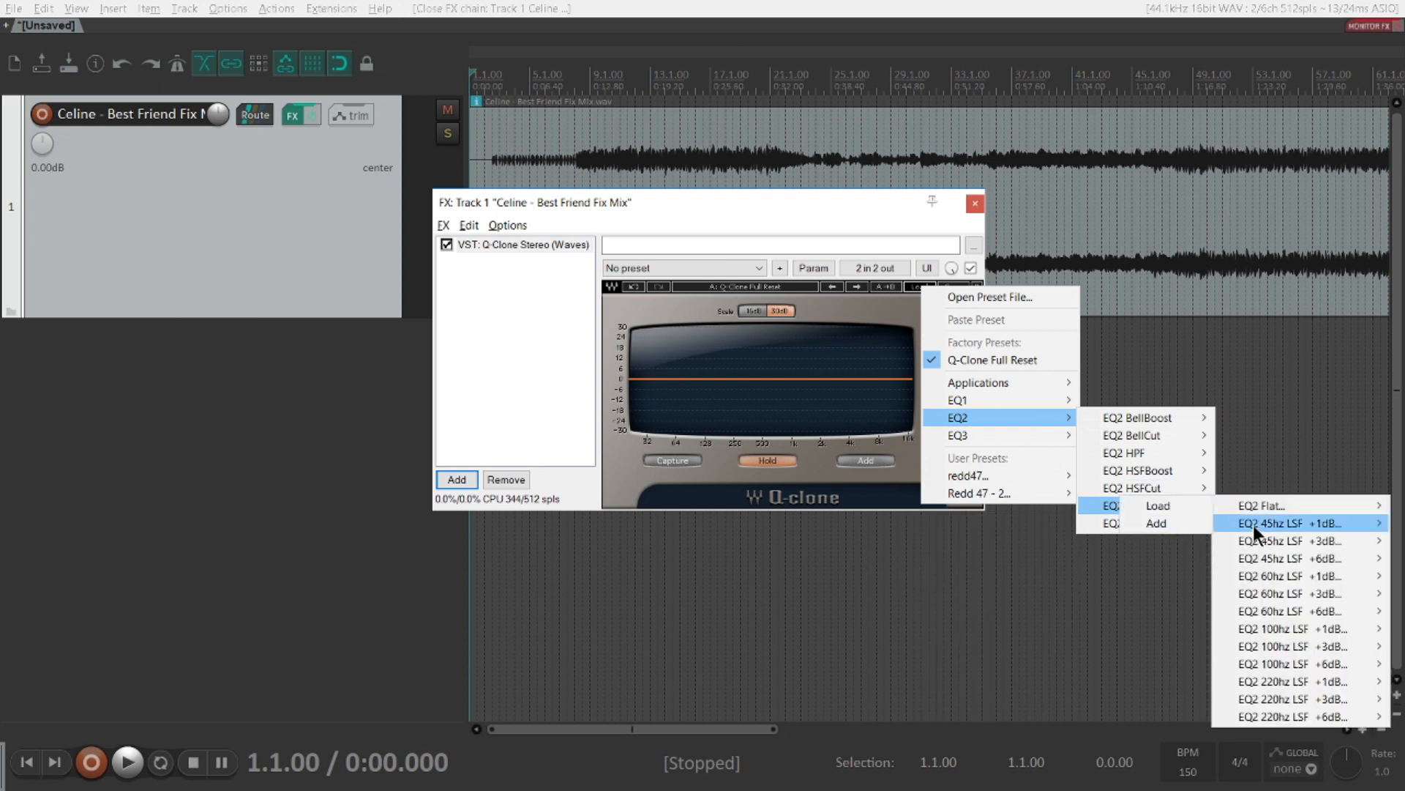
pyautogui.moveTo(1187, 485)
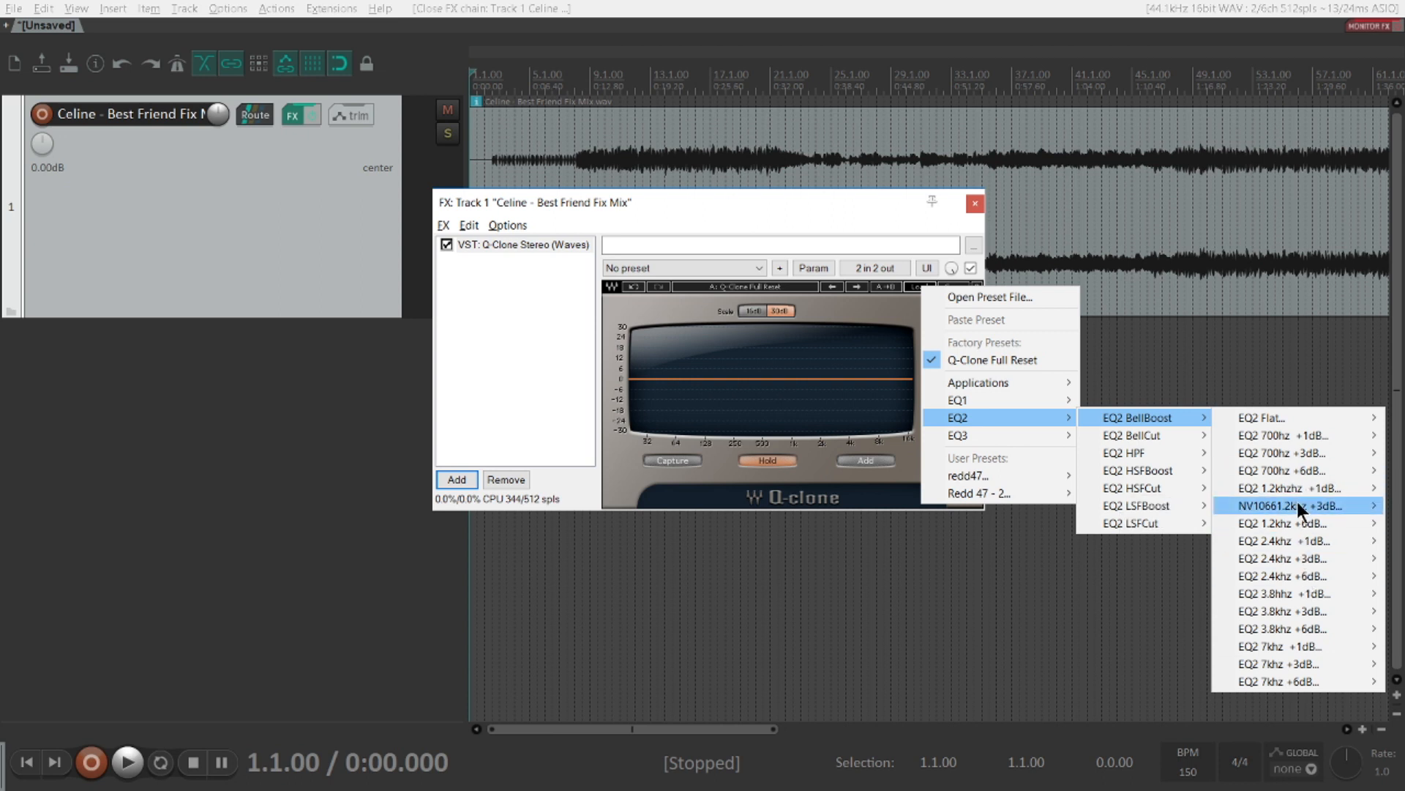
pyautogui.moveTo(1008, 437)
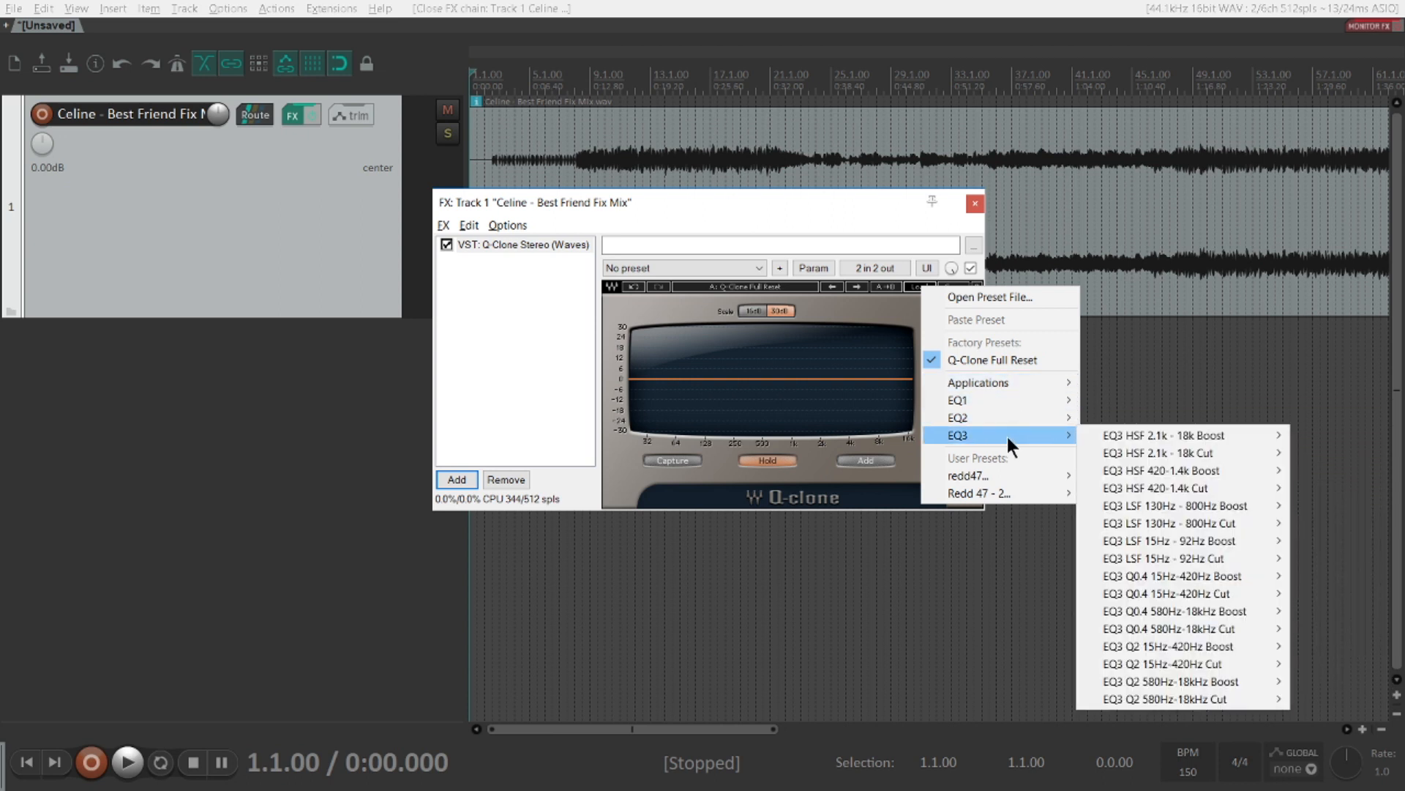
pyautogui.moveTo(1219, 699)
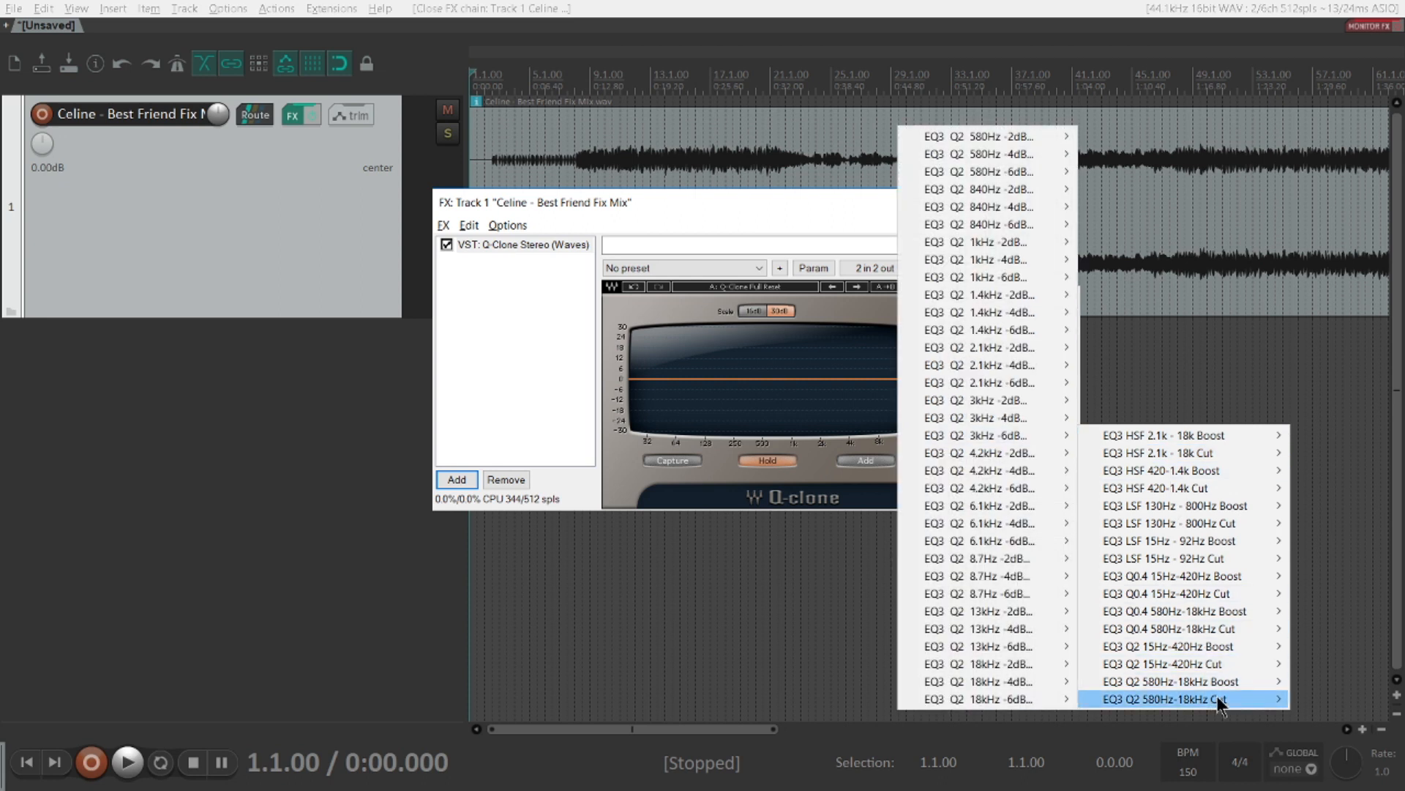
pyautogui.moveTo(1212, 668)
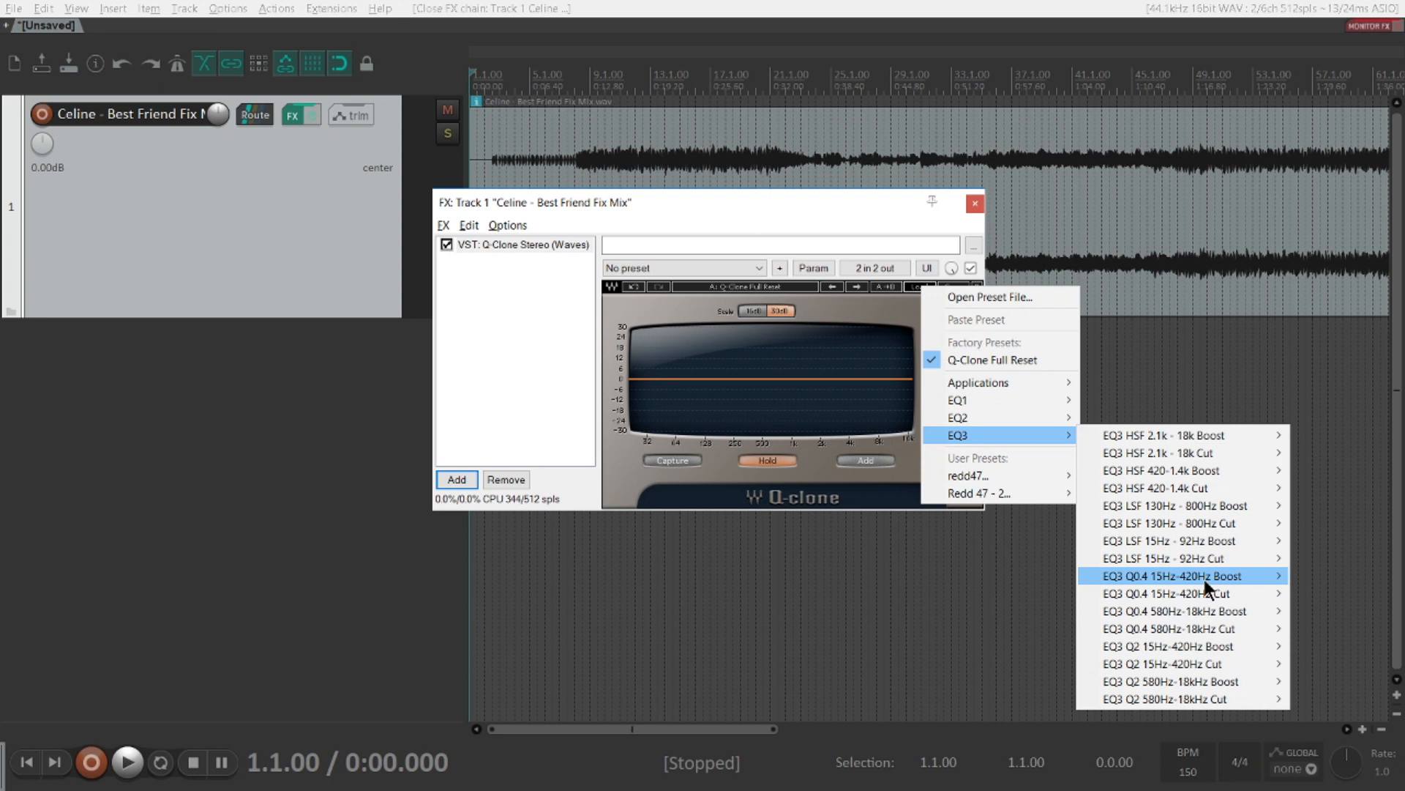
pyautogui.moveTo(1195, 540)
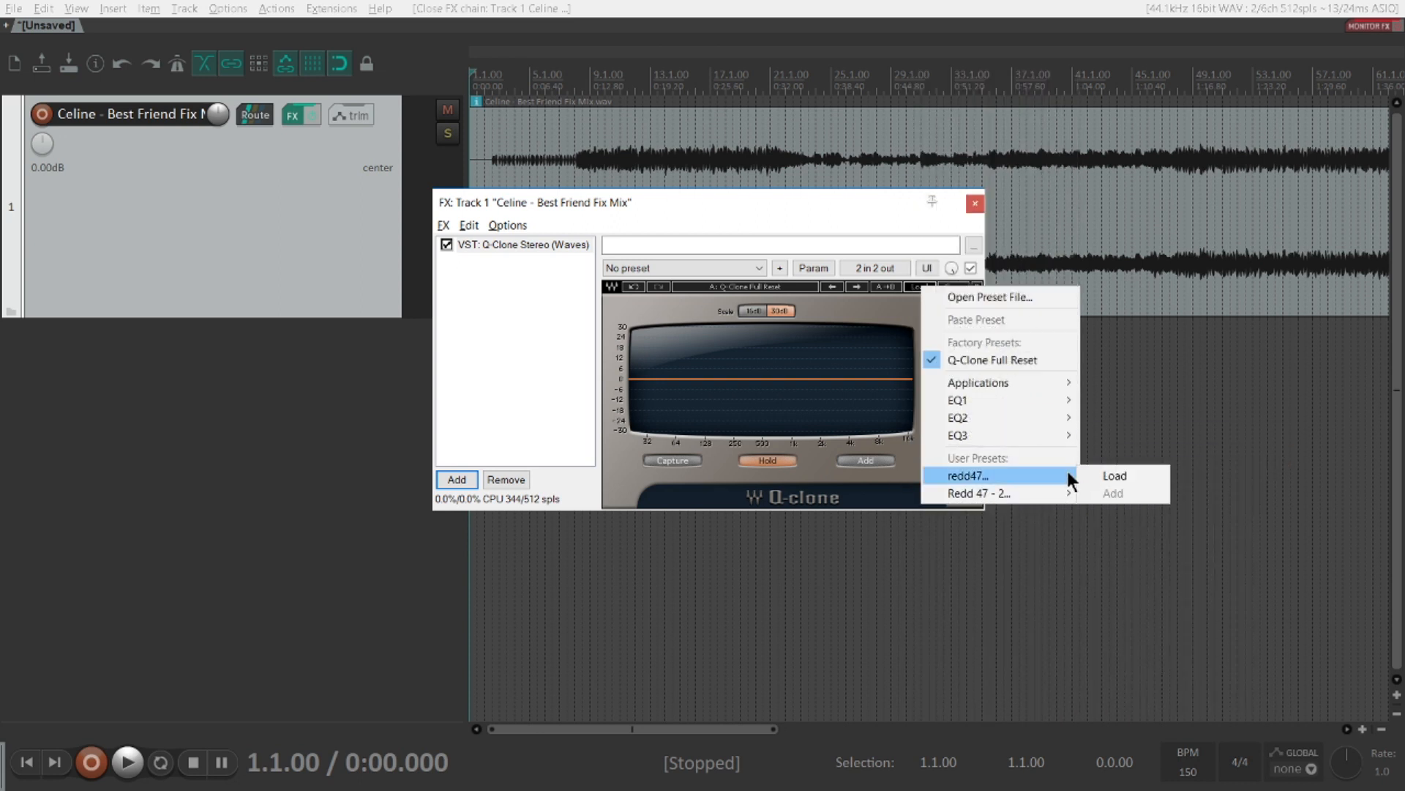
pyautogui.moveTo(1021, 402)
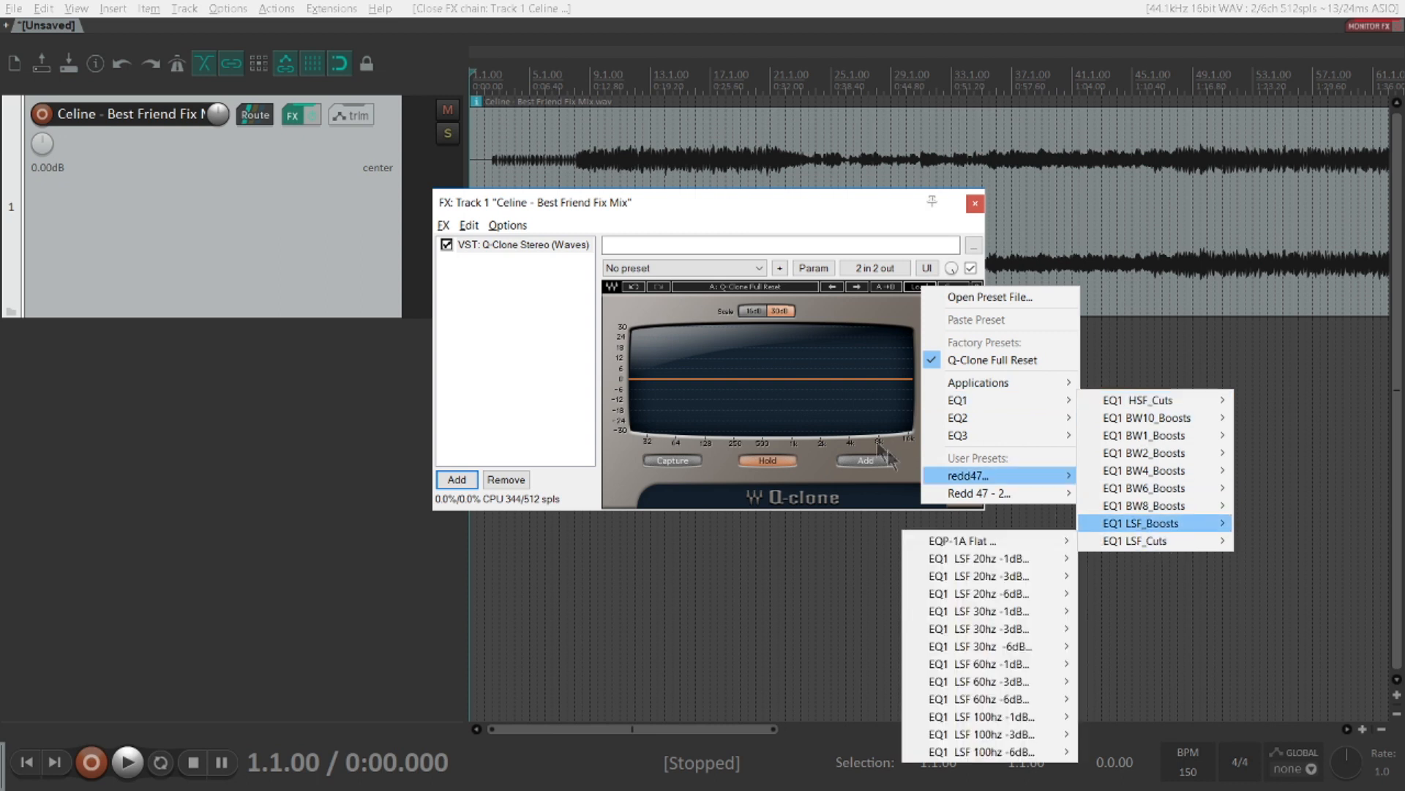
pyautogui.click(834, 231)
# Step: Place the edit cursor at 7.4.00, just before the song's first loud section begins
pyautogui.moveTo(842, 214)
pyautogui.mouseDown()
pyautogui.moveTo(778, 209)
pyautogui.moveTo(897, 225)
pyautogui.moveTo(877, 244)
pyautogui.mouseUp()
pyautogui.click(605, 165)
pyautogui.scroll(3, 743, 163)
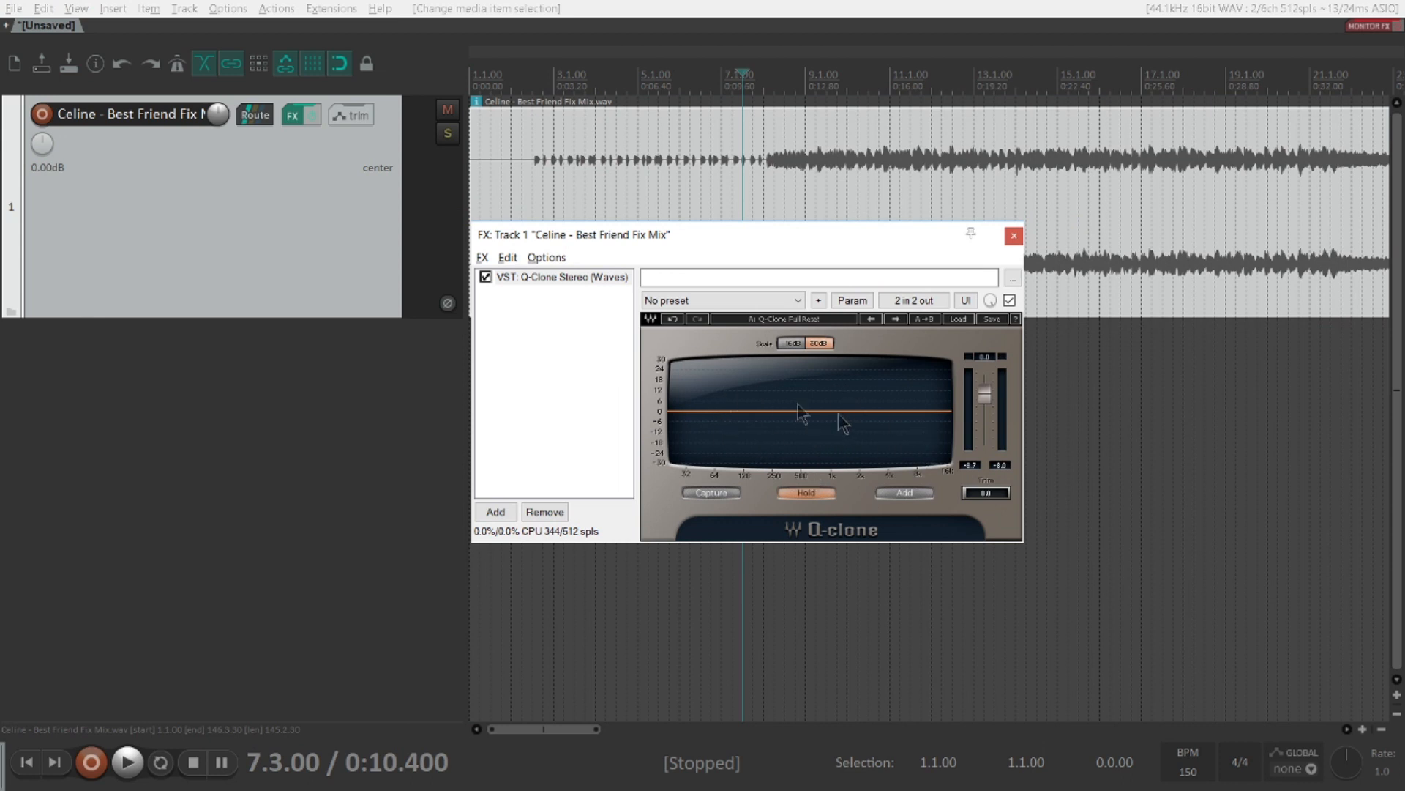
pyautogui.click(766, 179)
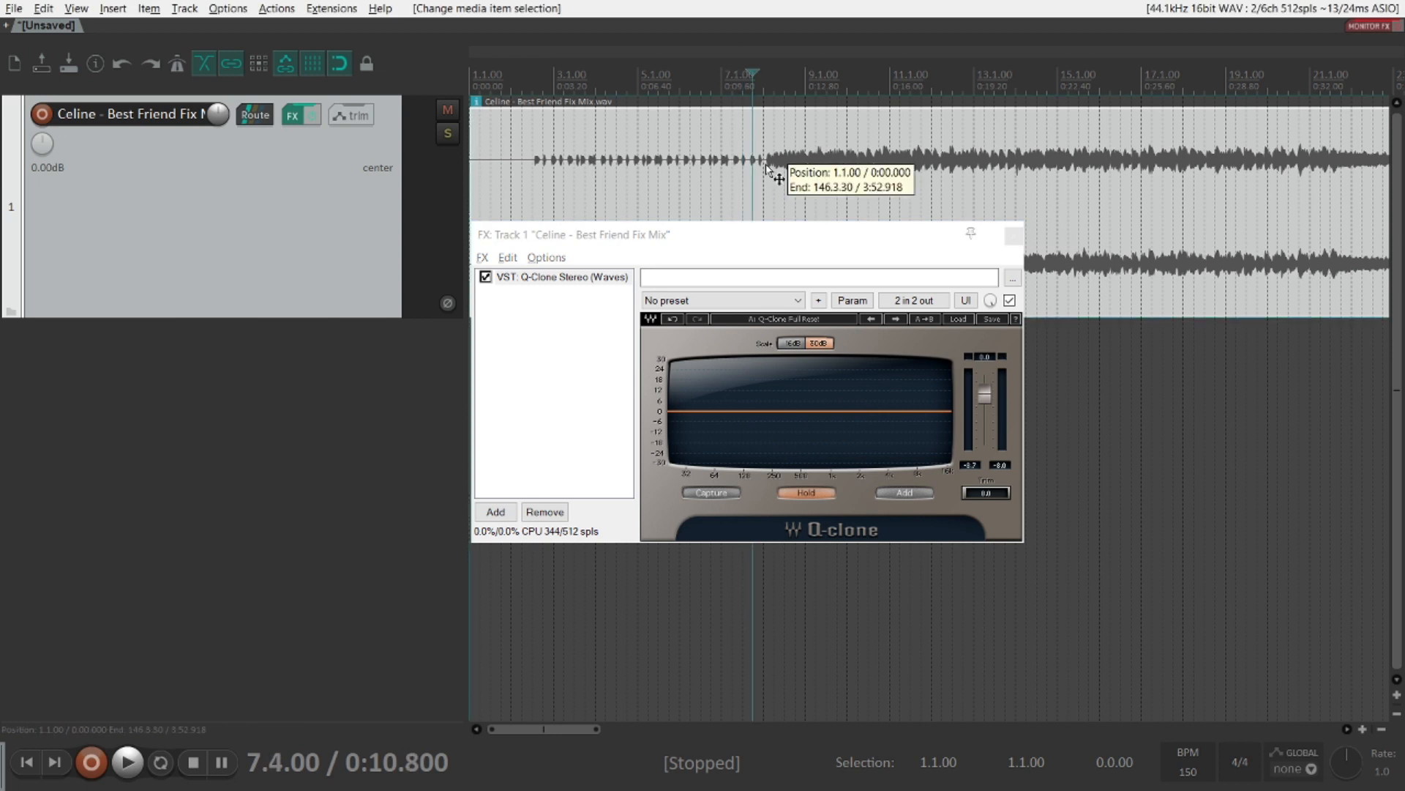
pyautogui.click(842, 243)
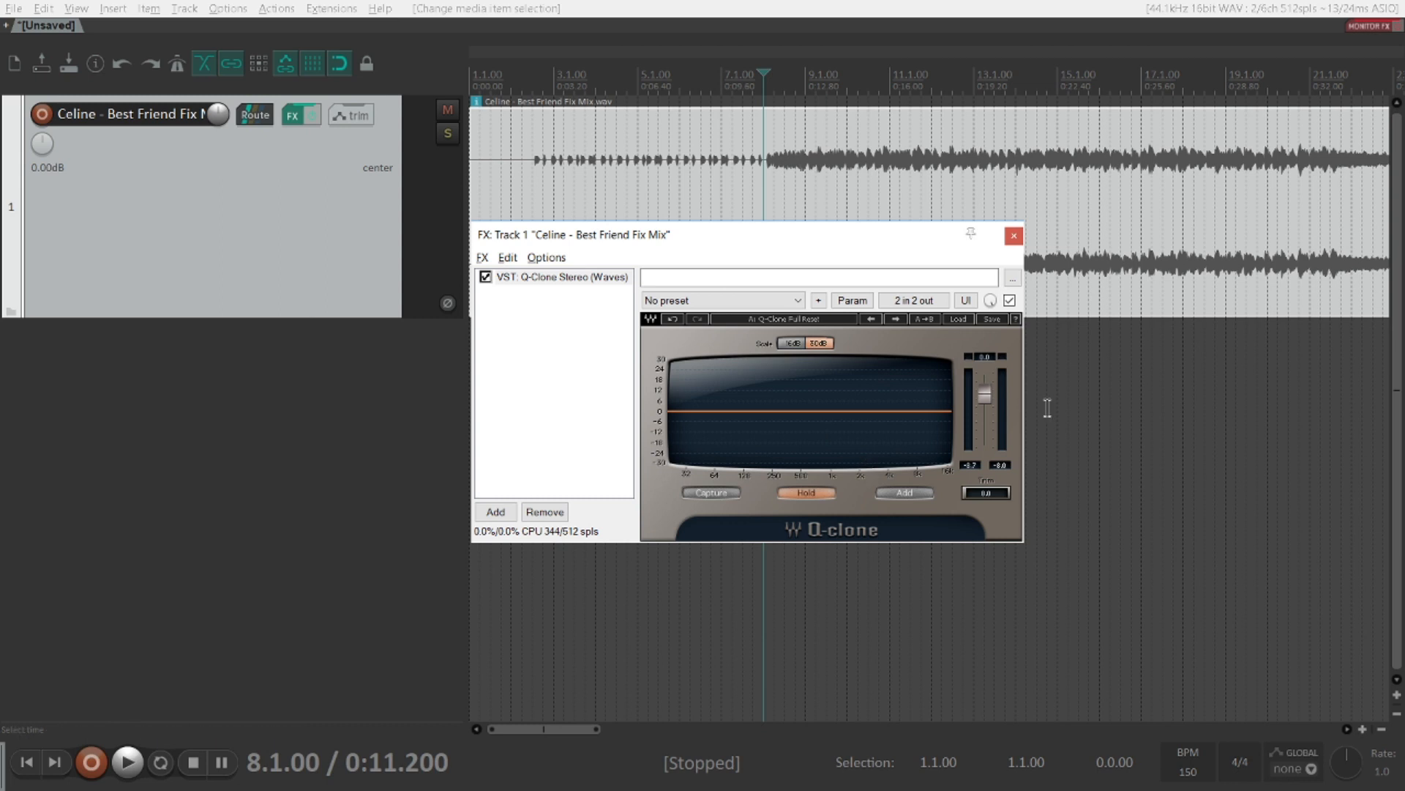
pyautogui.click(722, 178)
pyautogui.moveTo(723, 180); pyautogui.dragTo(864, 184)
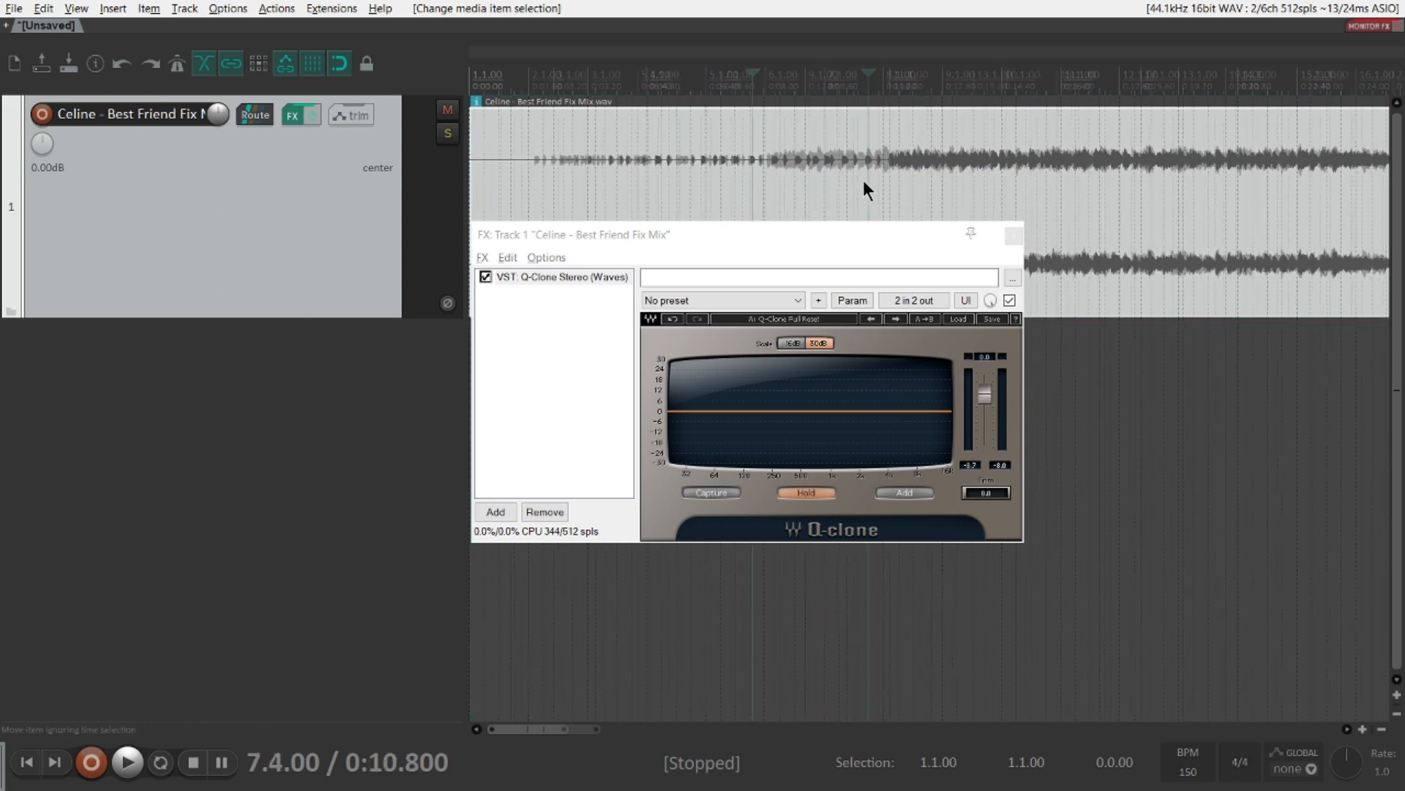
pyautogui.scroll(-1, 864, 182)
# Step: Play the track from the edit cursor with the flat Q-Clone curve, and stop playback
pyautogui.press('space')
pyautogui.click(889, 237)
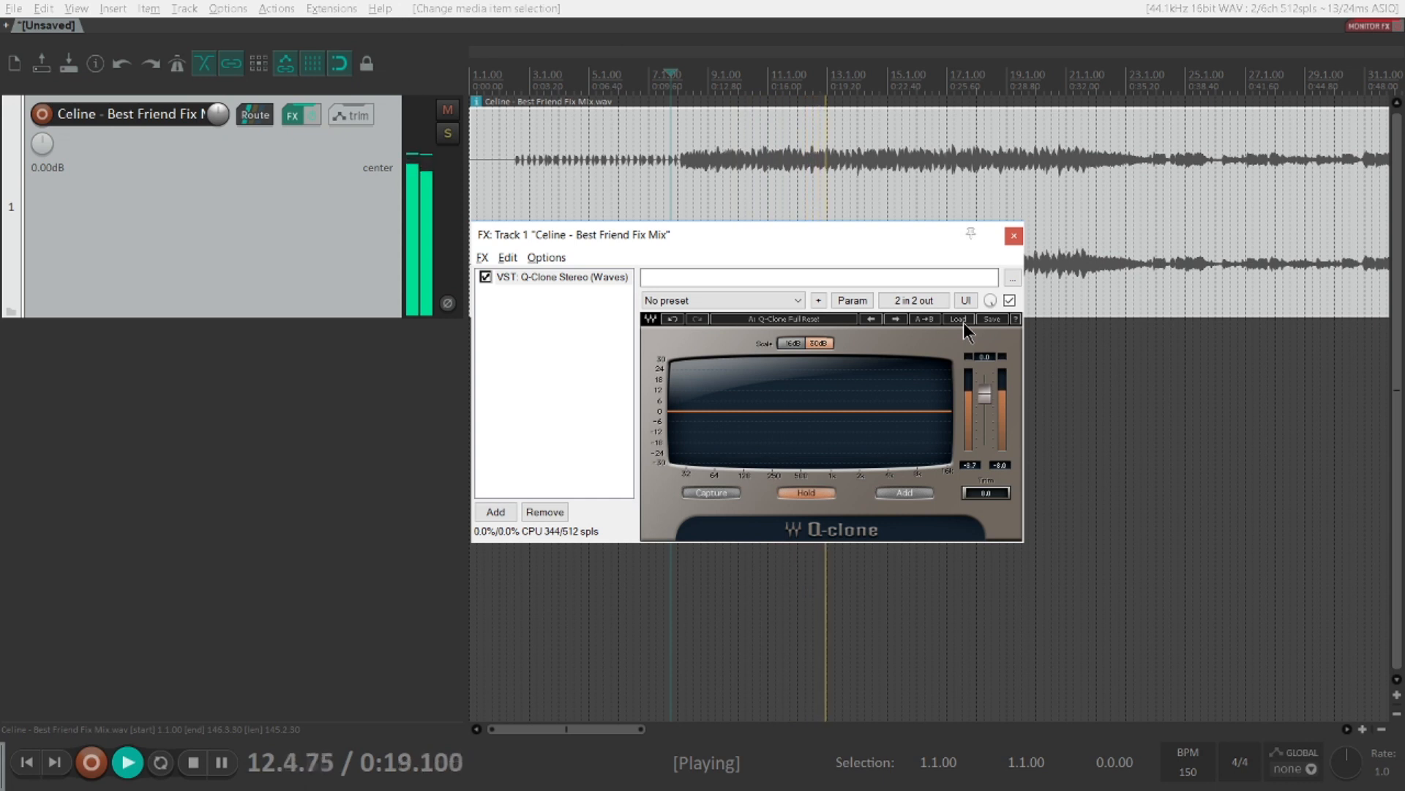
pyautogui.press('space')
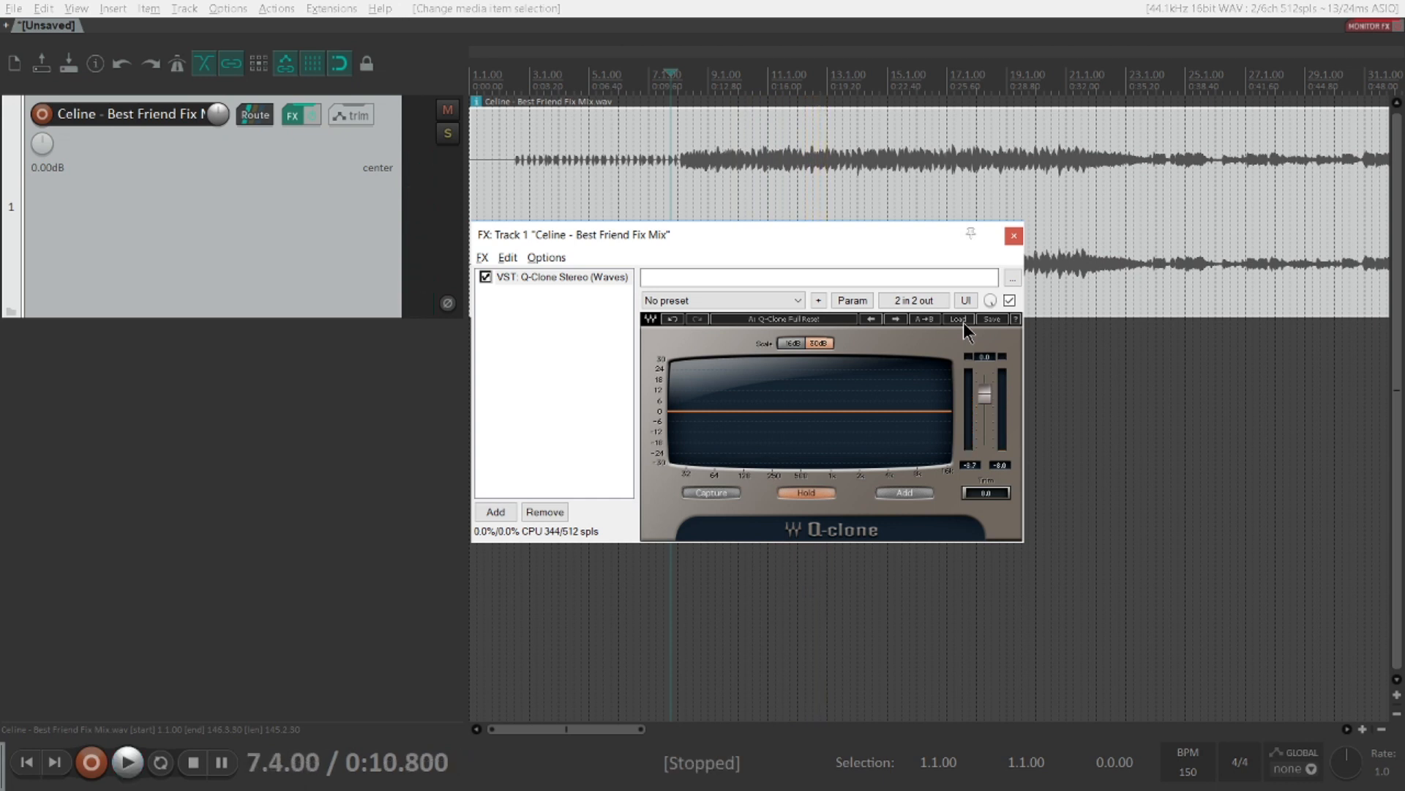
# Step: Examine Q-Clone's EQ2 factory presets, from bell boost and cut to HPF, high-shelf and low-shelf boost and cut, without loading any
pyautogui.click(964, 322)
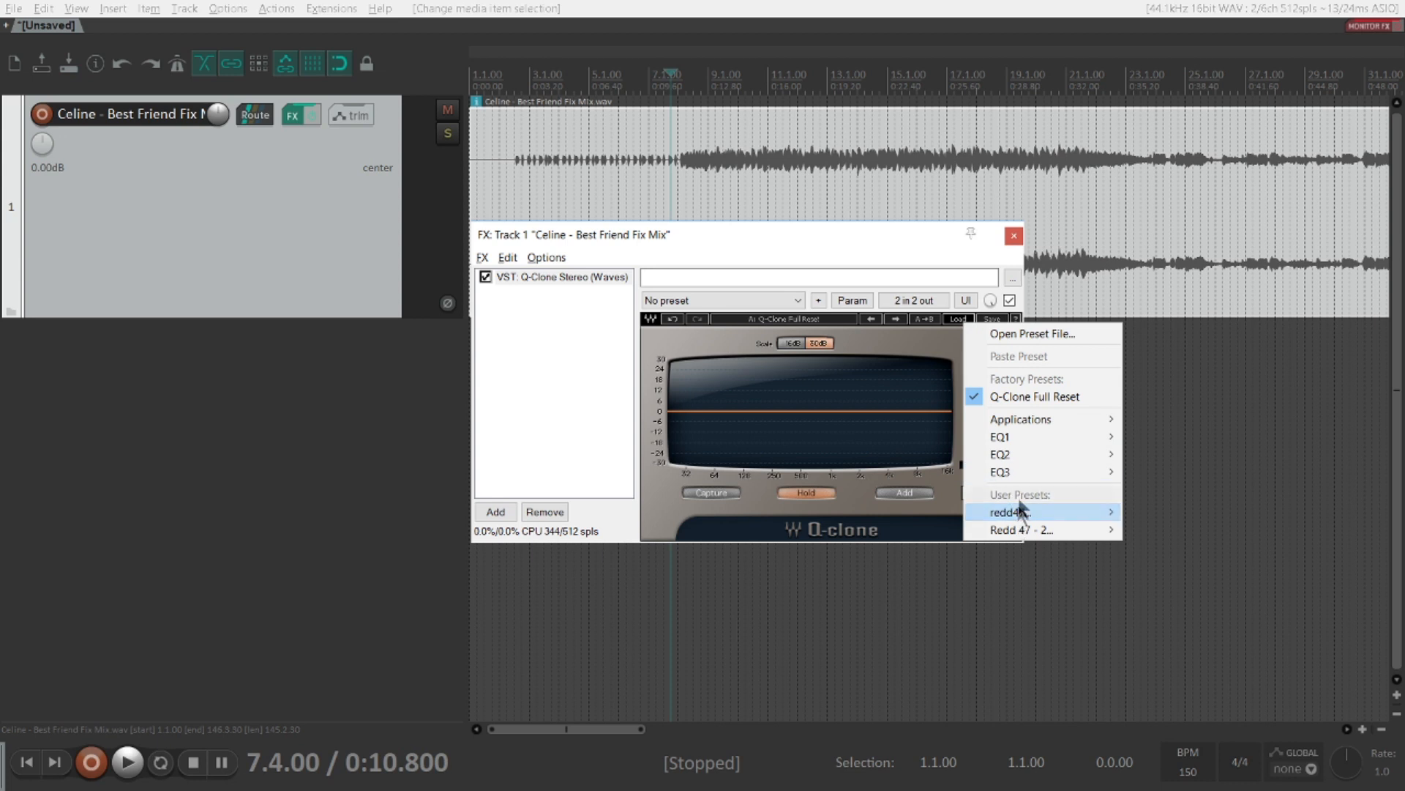
pyautogui.moveTo(1033, 461)
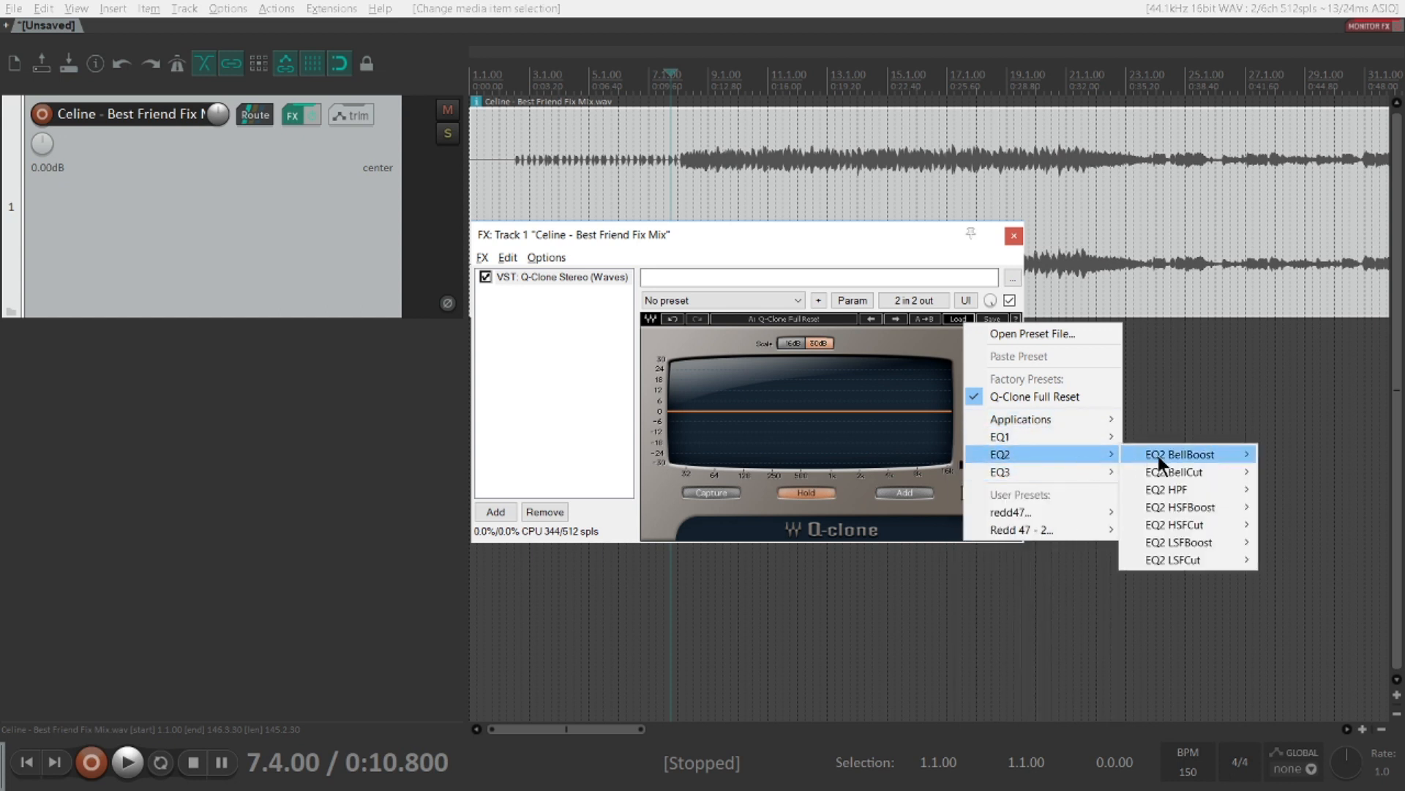
pyautogui.moveTo(1158, 455)
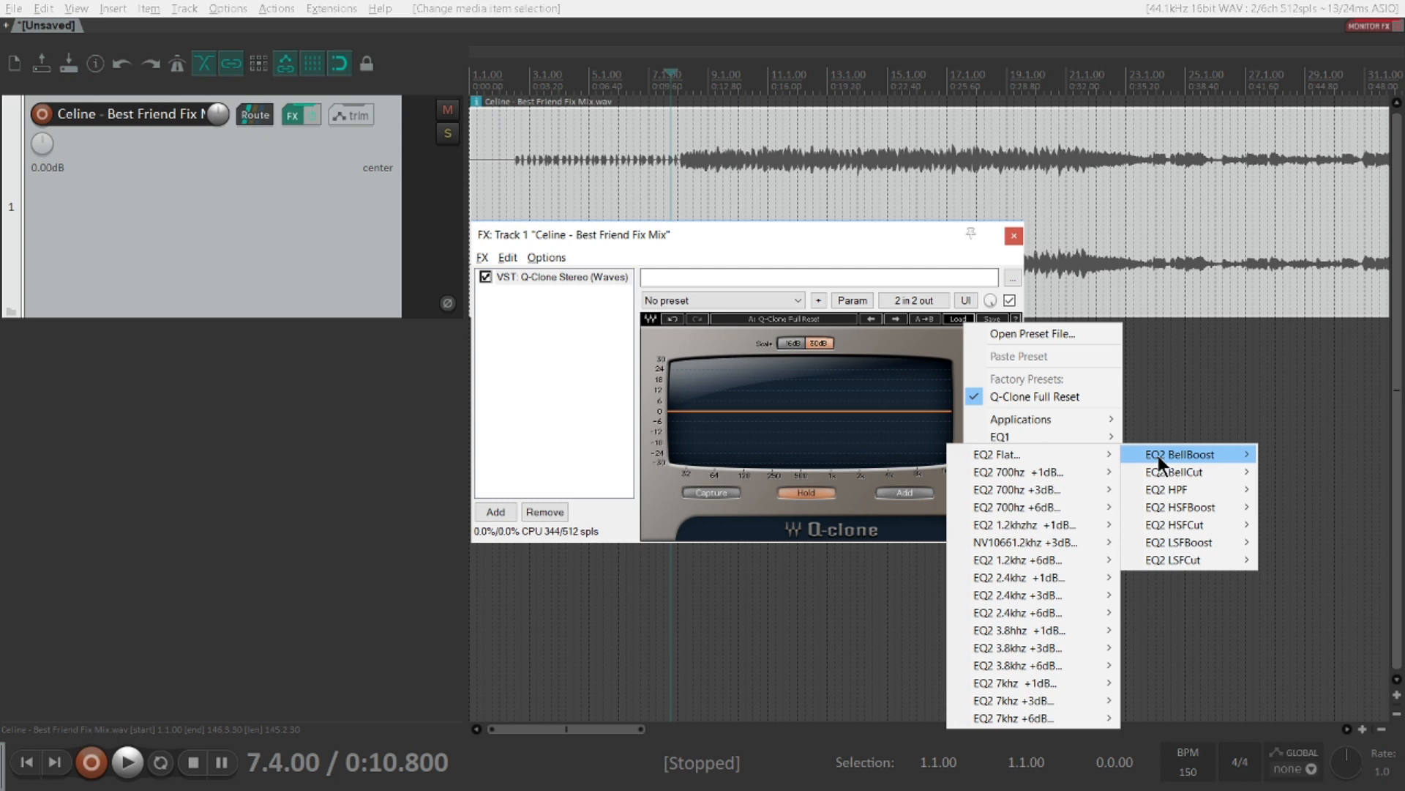
pyautogui.moveTo(1174, 477)
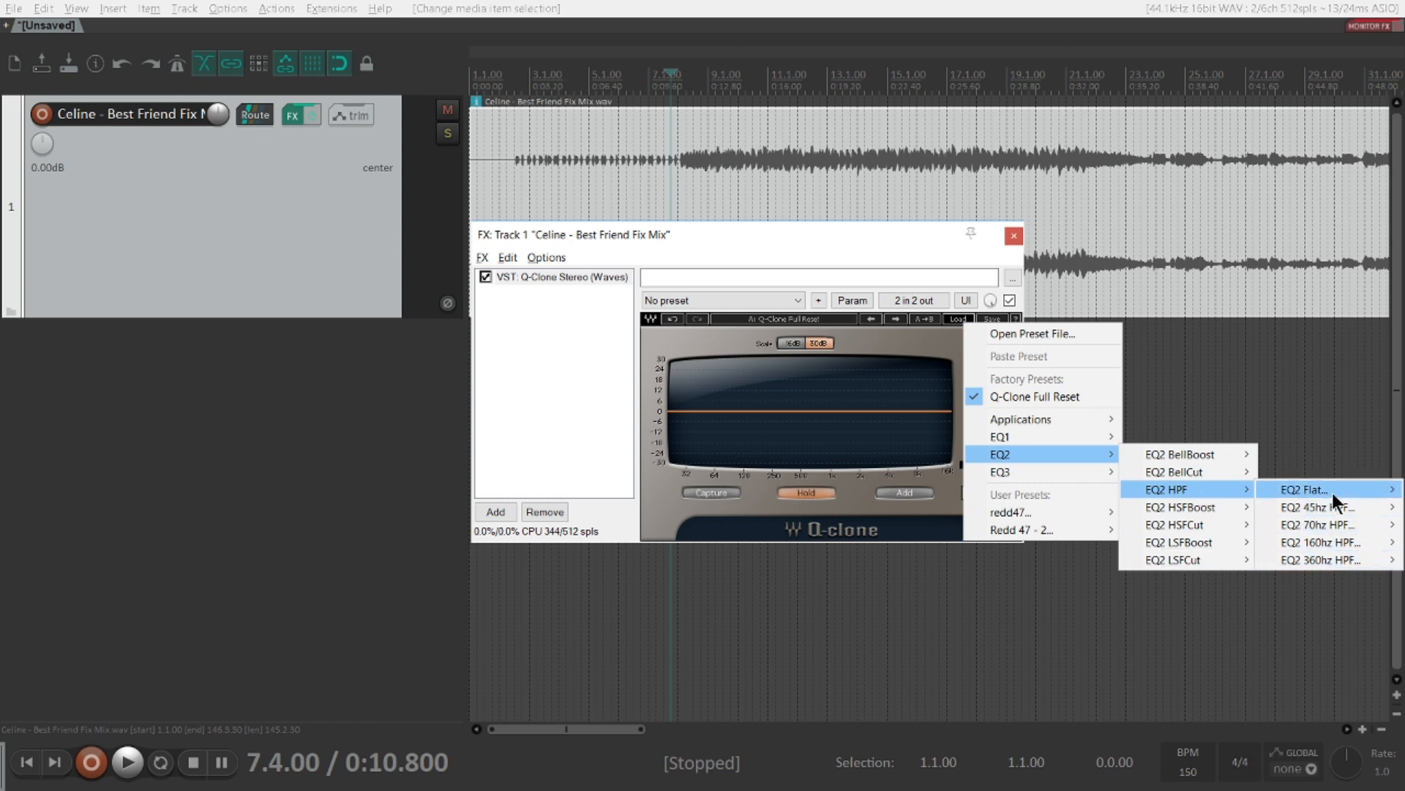
pyautogui.moveTo(1158, 511)
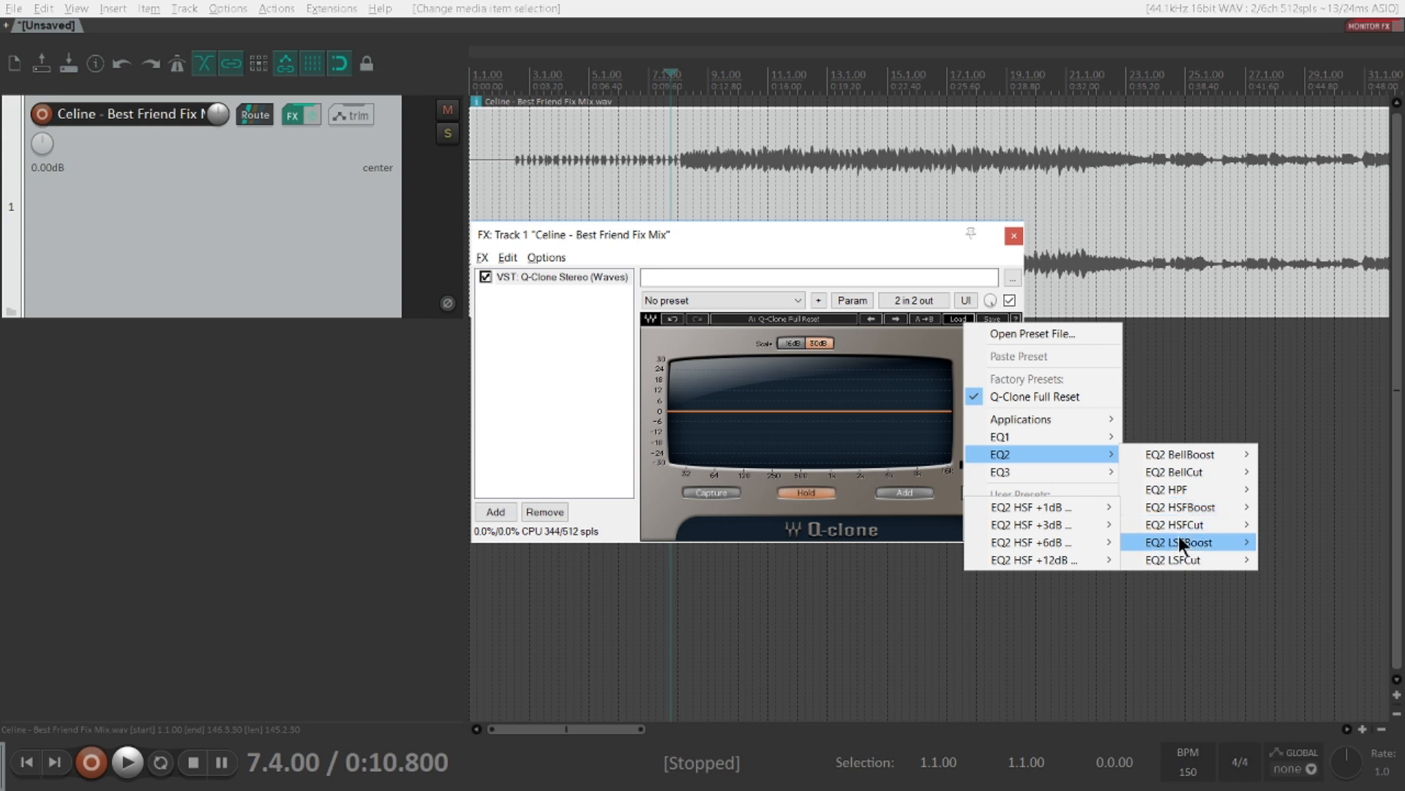
pyautogui.moveTo(1202, 527)
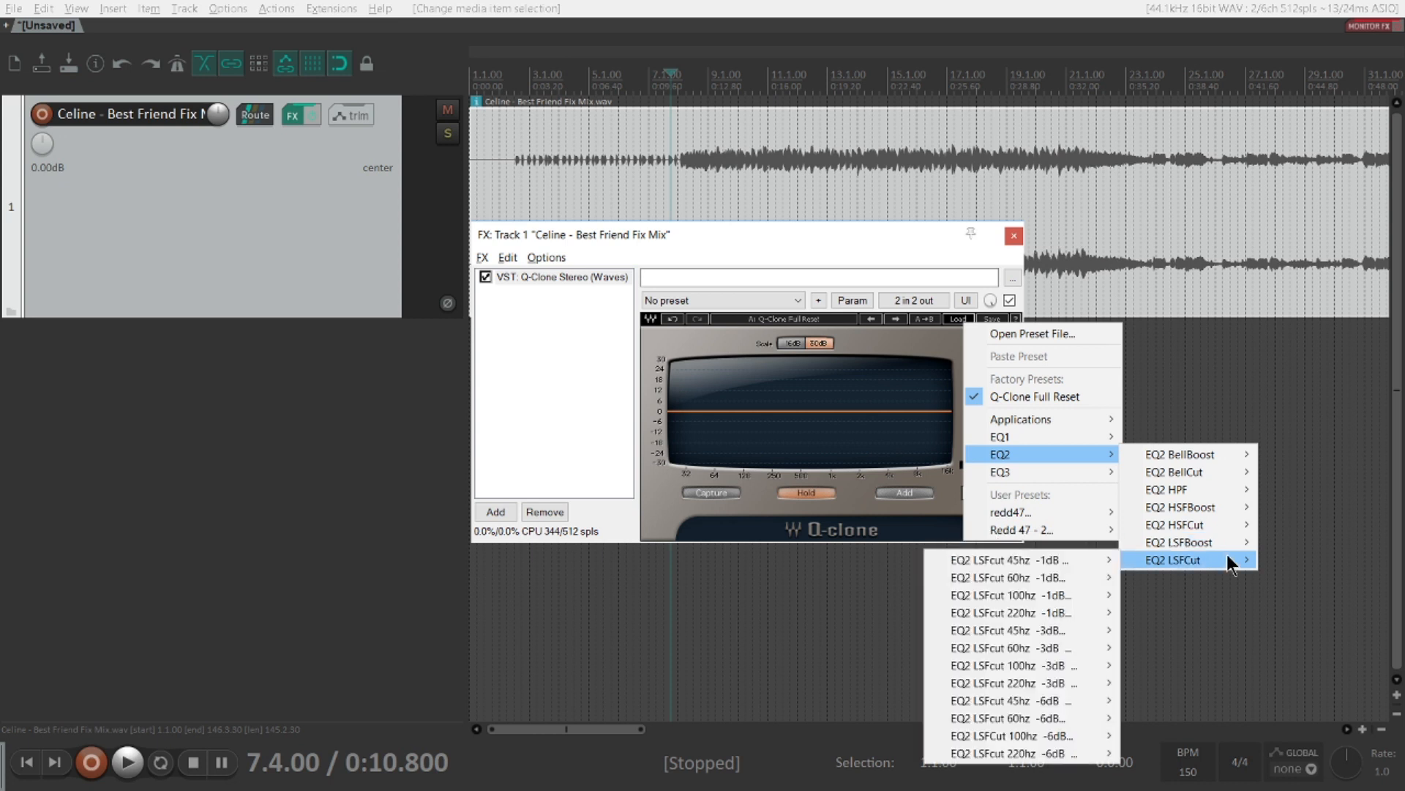
pyautogui.moveTo(1224, 456)
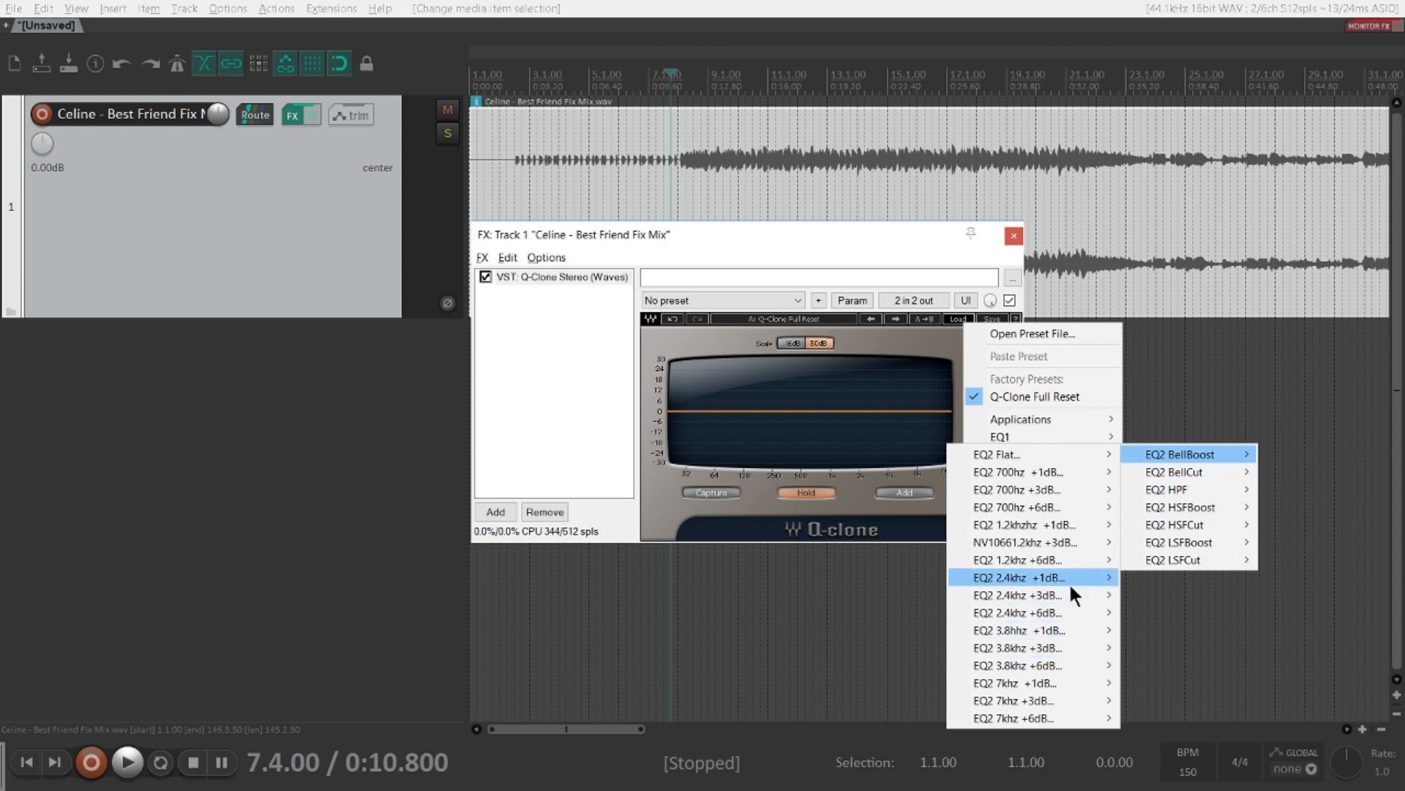
pyautogui.moveTo(1073, 582)
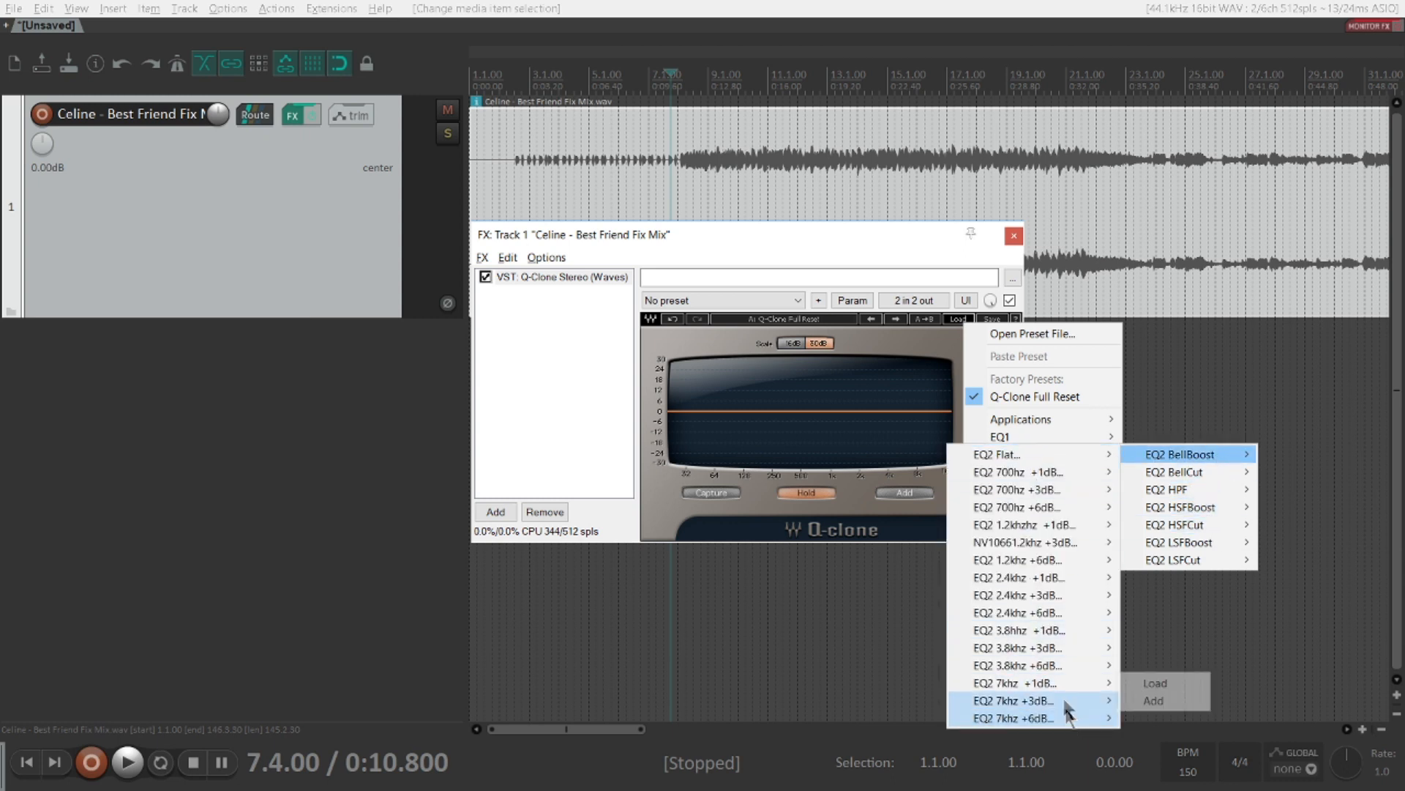
pyautogui.moveTo(1060, 630)
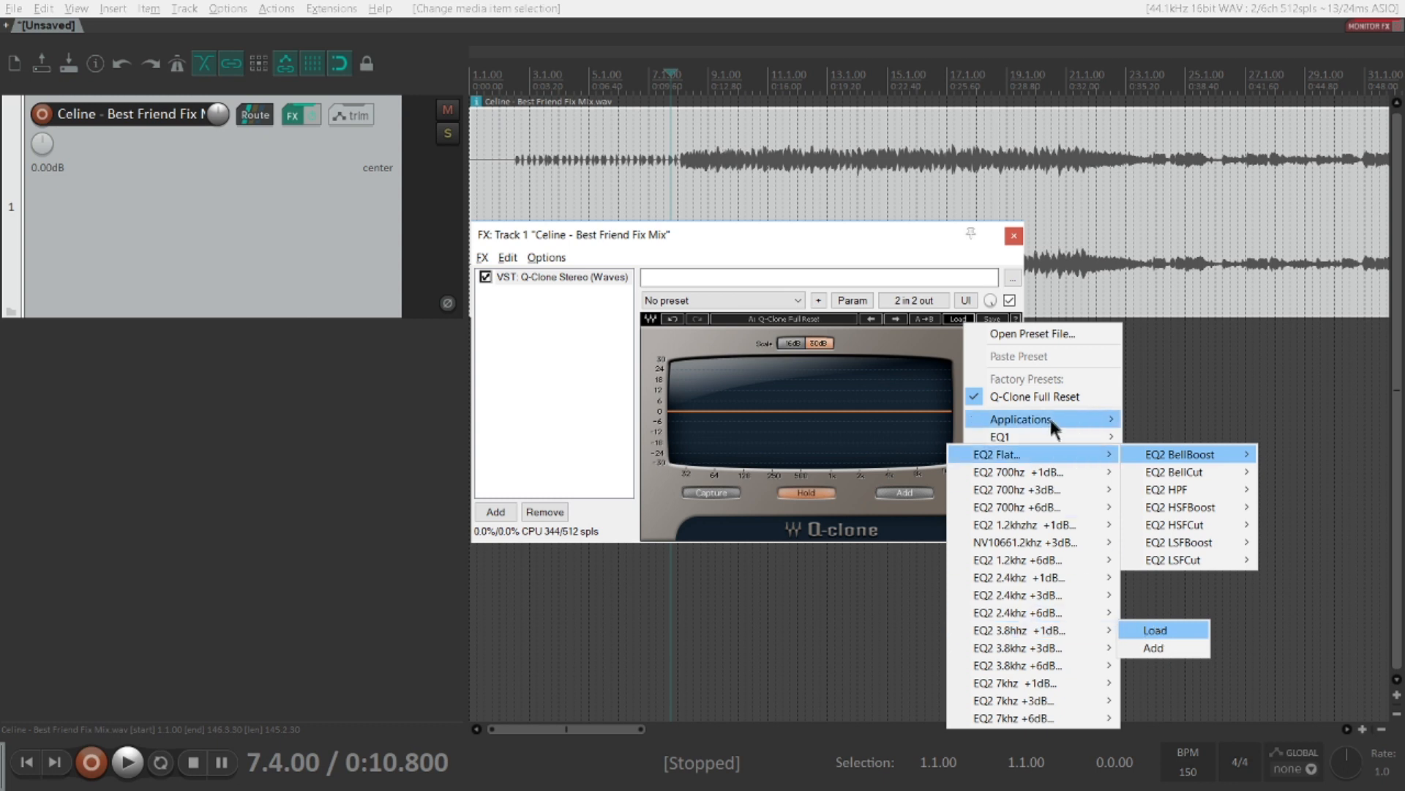
pyautogui.moveTo(1051, 419)
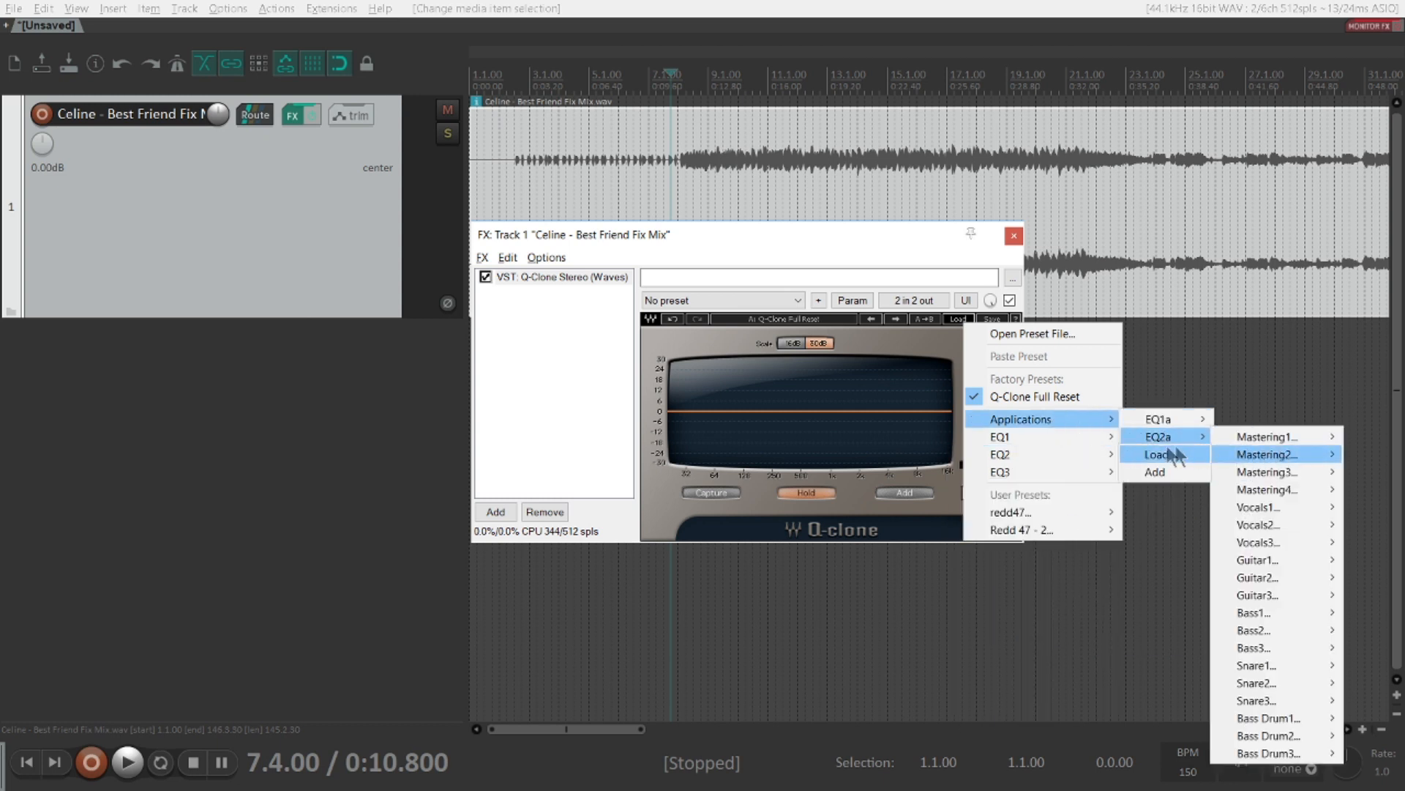
pyautogui.click(1166, 452)
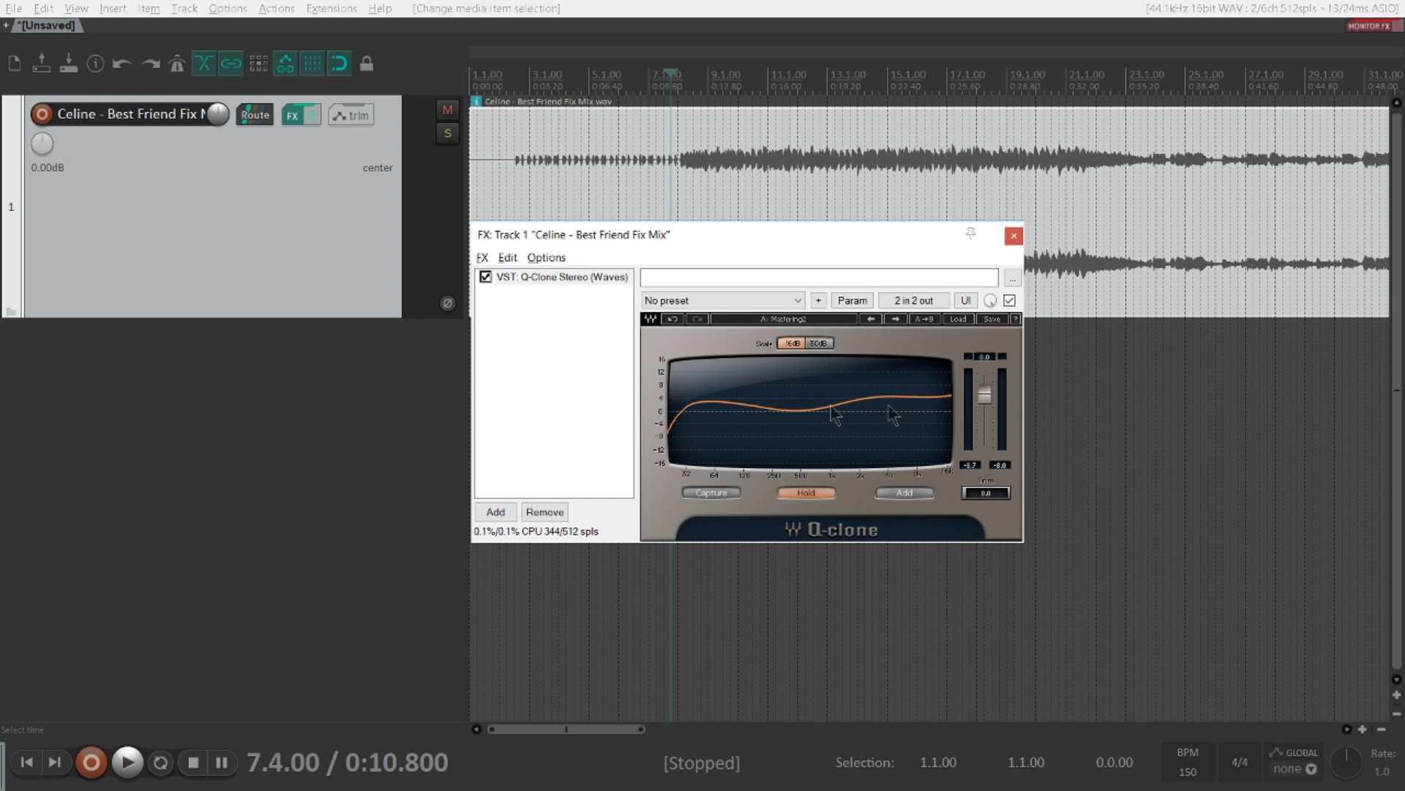
pyautogui.click(673, 319)
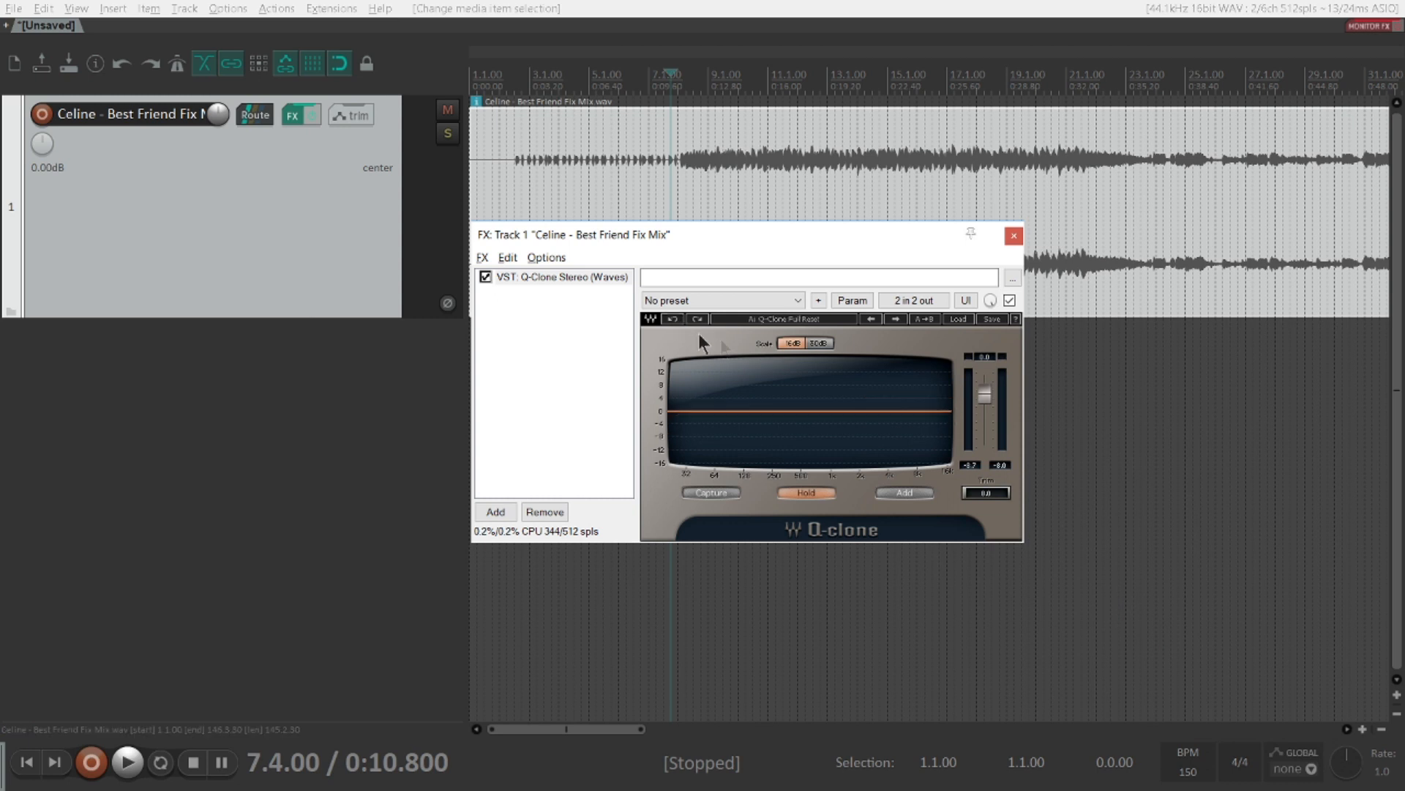
# Step: Add the EQ2 3.8khz +3dB bell boost preset to the flat Q-Clone curve and audition the track with it
pyautogui.click(959, 320)
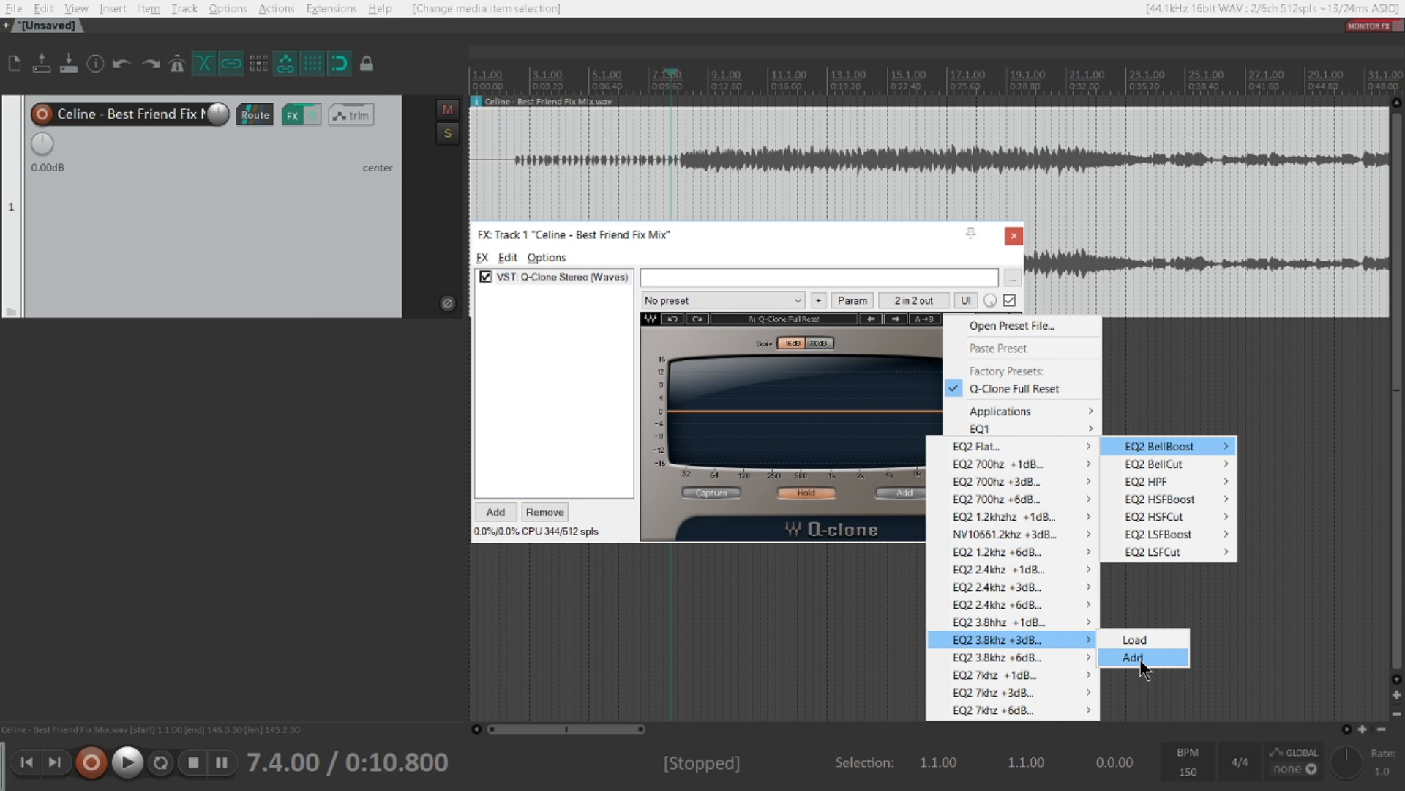
pyautogui.click(1136, 657)
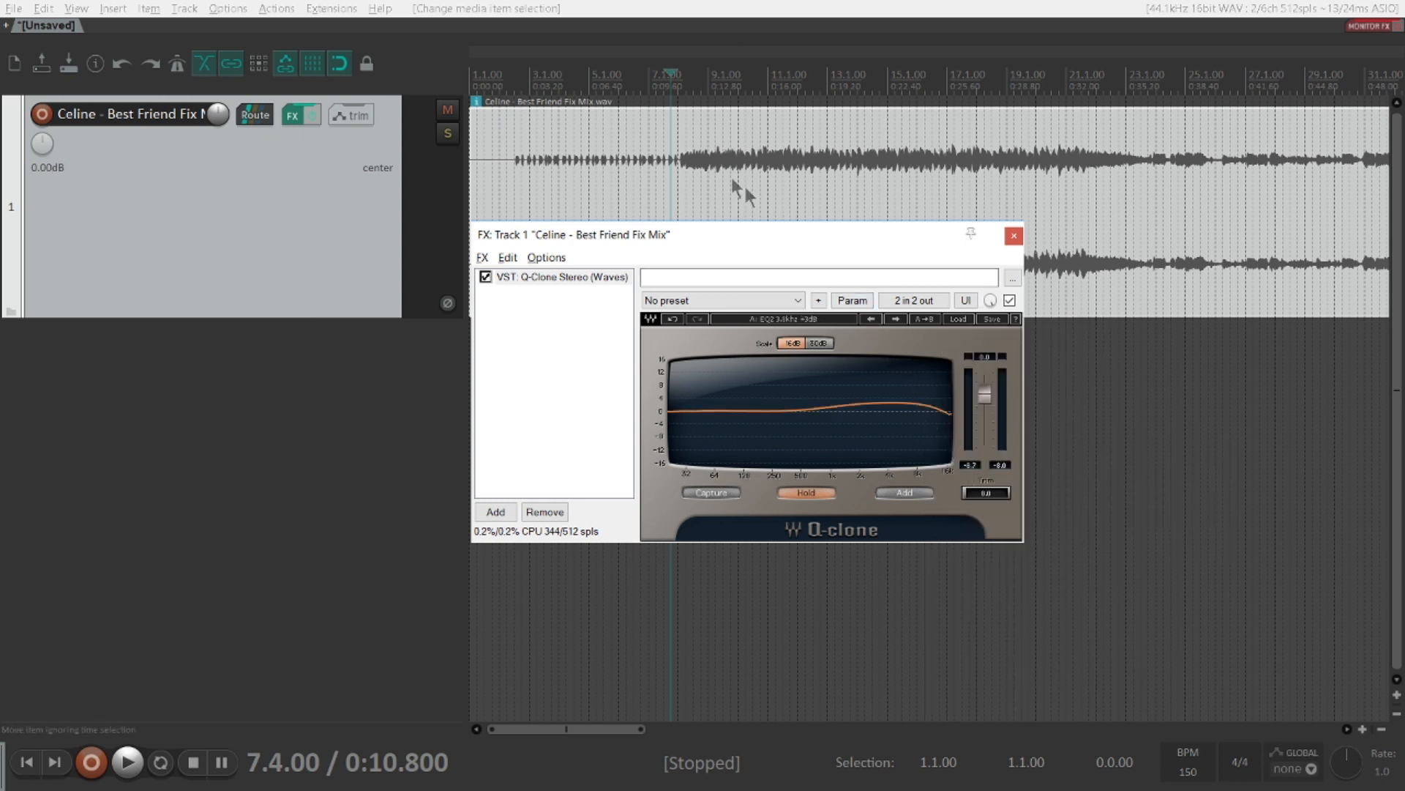
pyautogui.press('space')
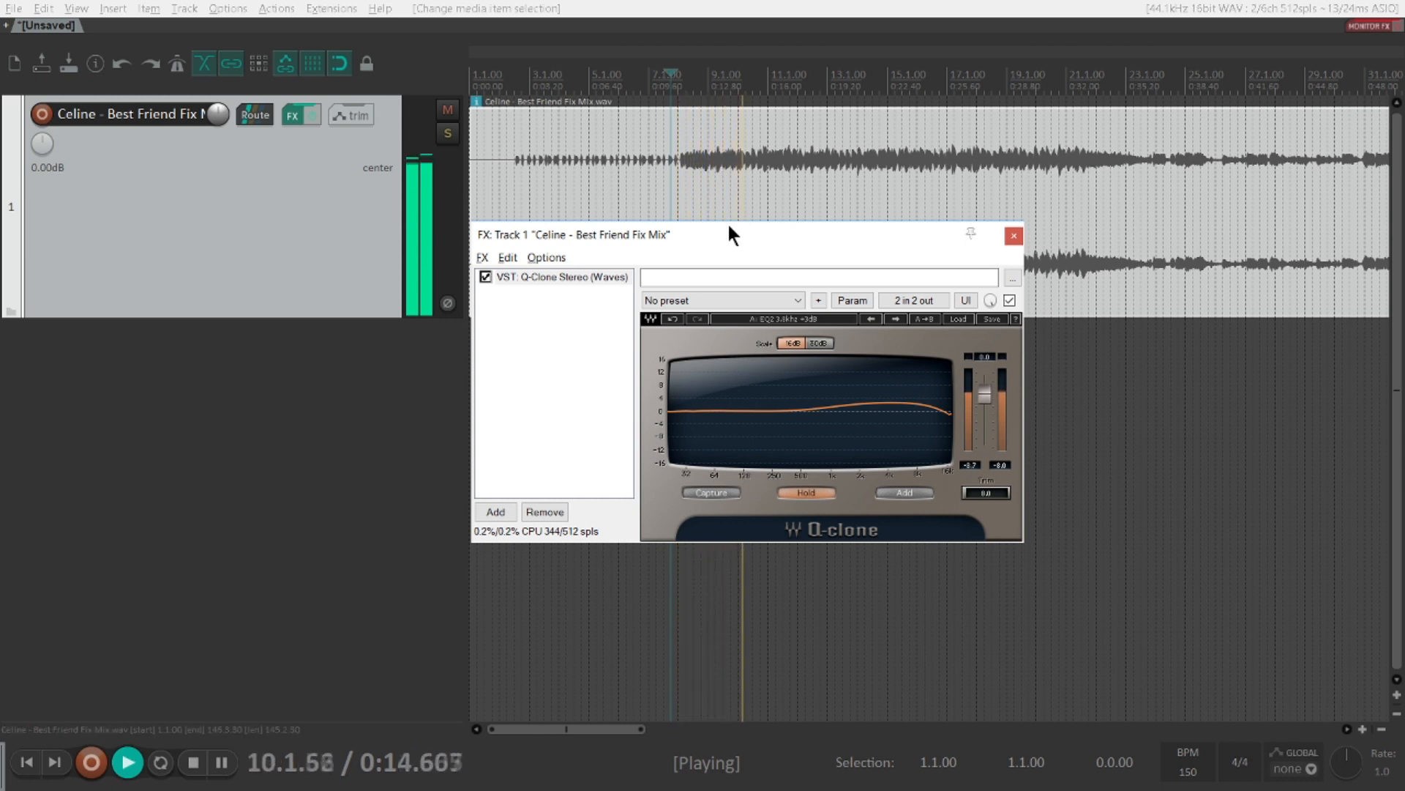
pyautogui.press('space')
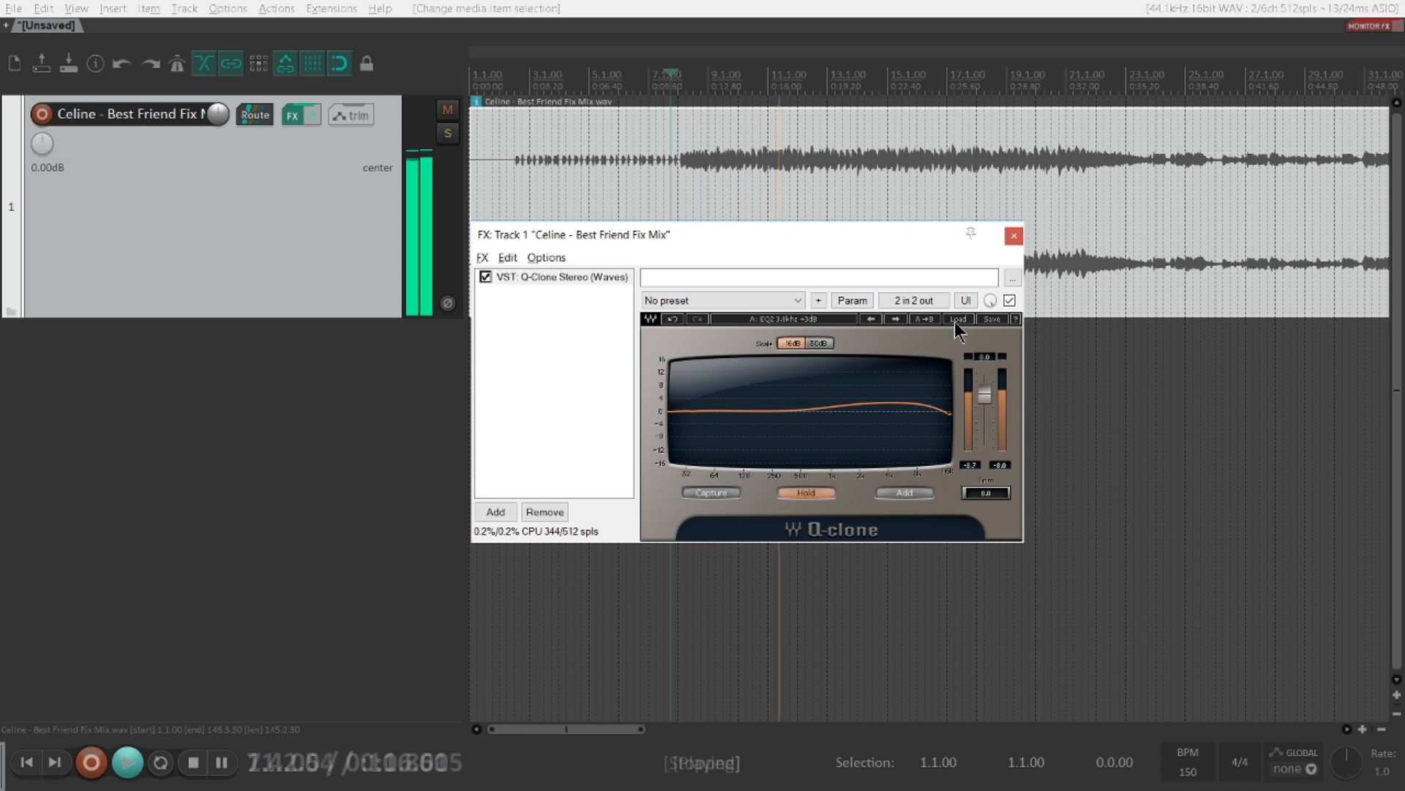
# Step: Undo the added 3.8 kHz bell boost in Q-Clone
pyautogui.click(959, 319)
pyautogui.click(879, 256)
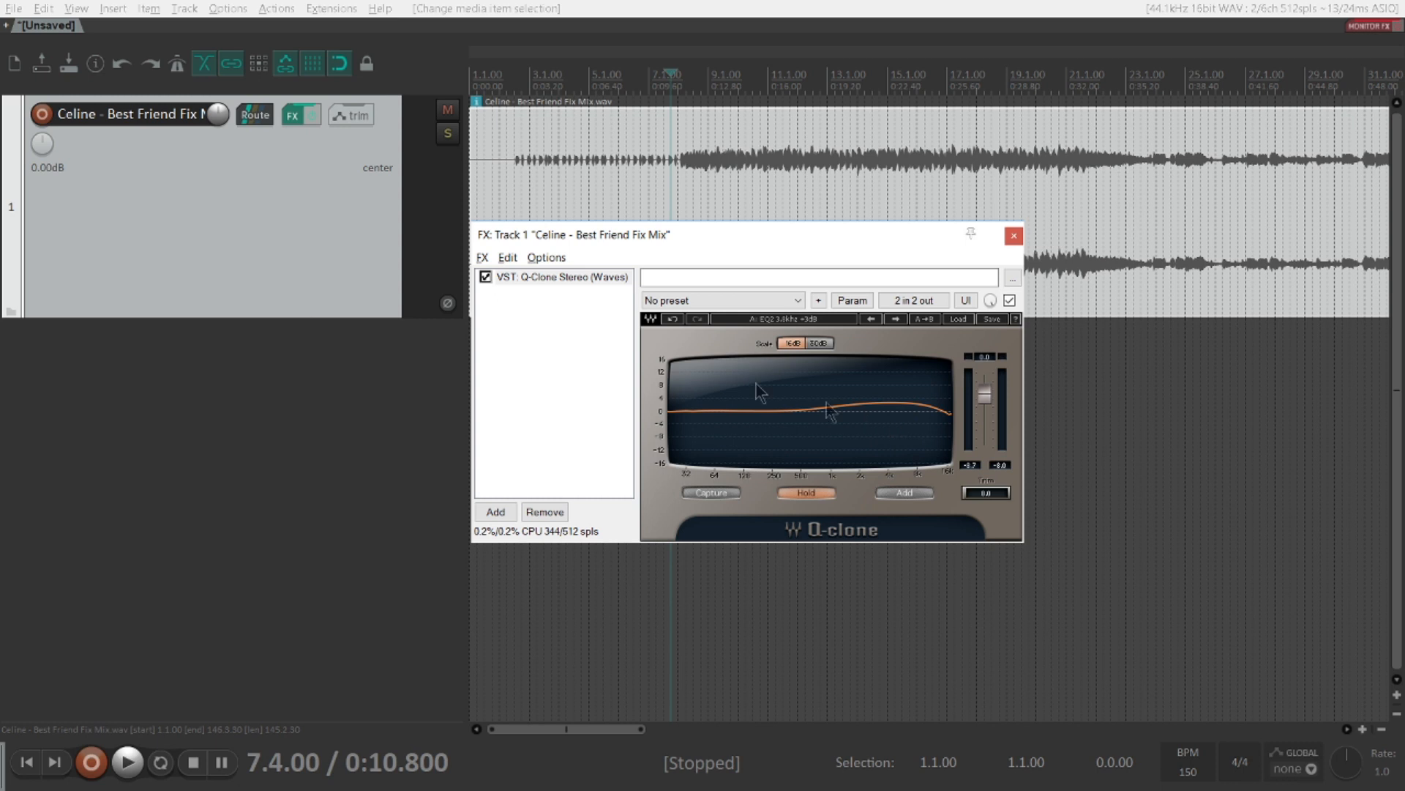
pyautogui.click(670, 319)
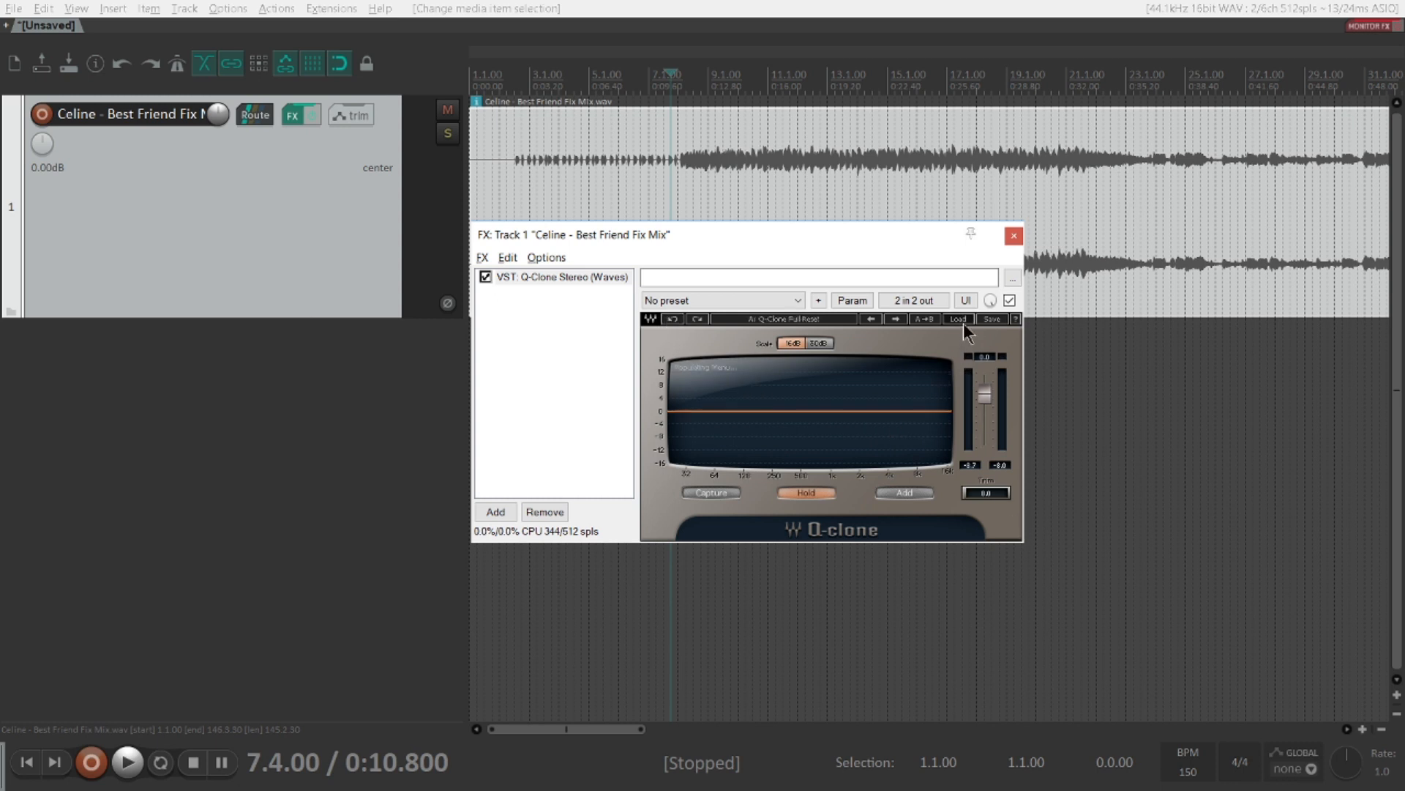
# Step: Add the EQ2 7khz +1dB bell boost preset to the flat Q-Clone curve
pyautogui.click(960, 320)
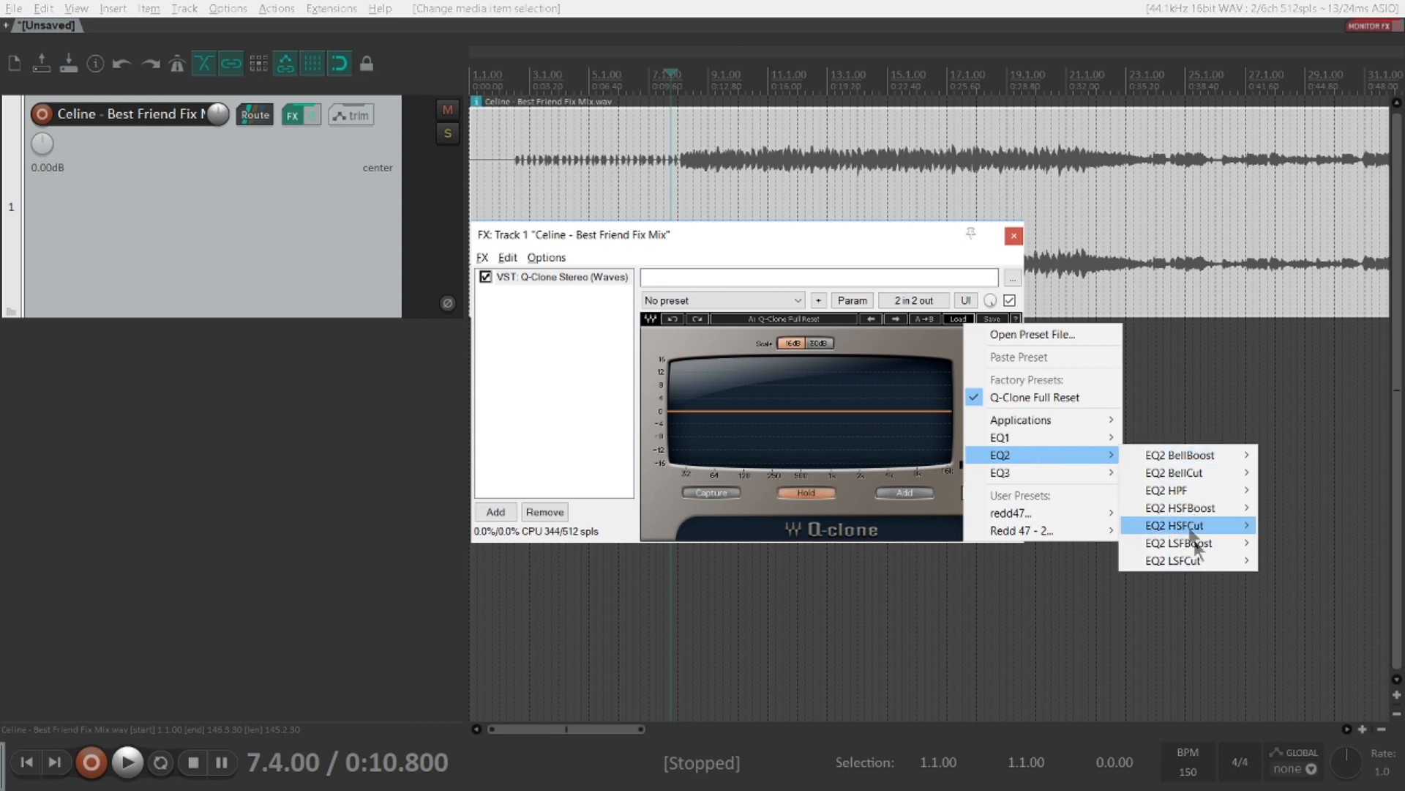
pyautogui.moveTo(1220, 510)
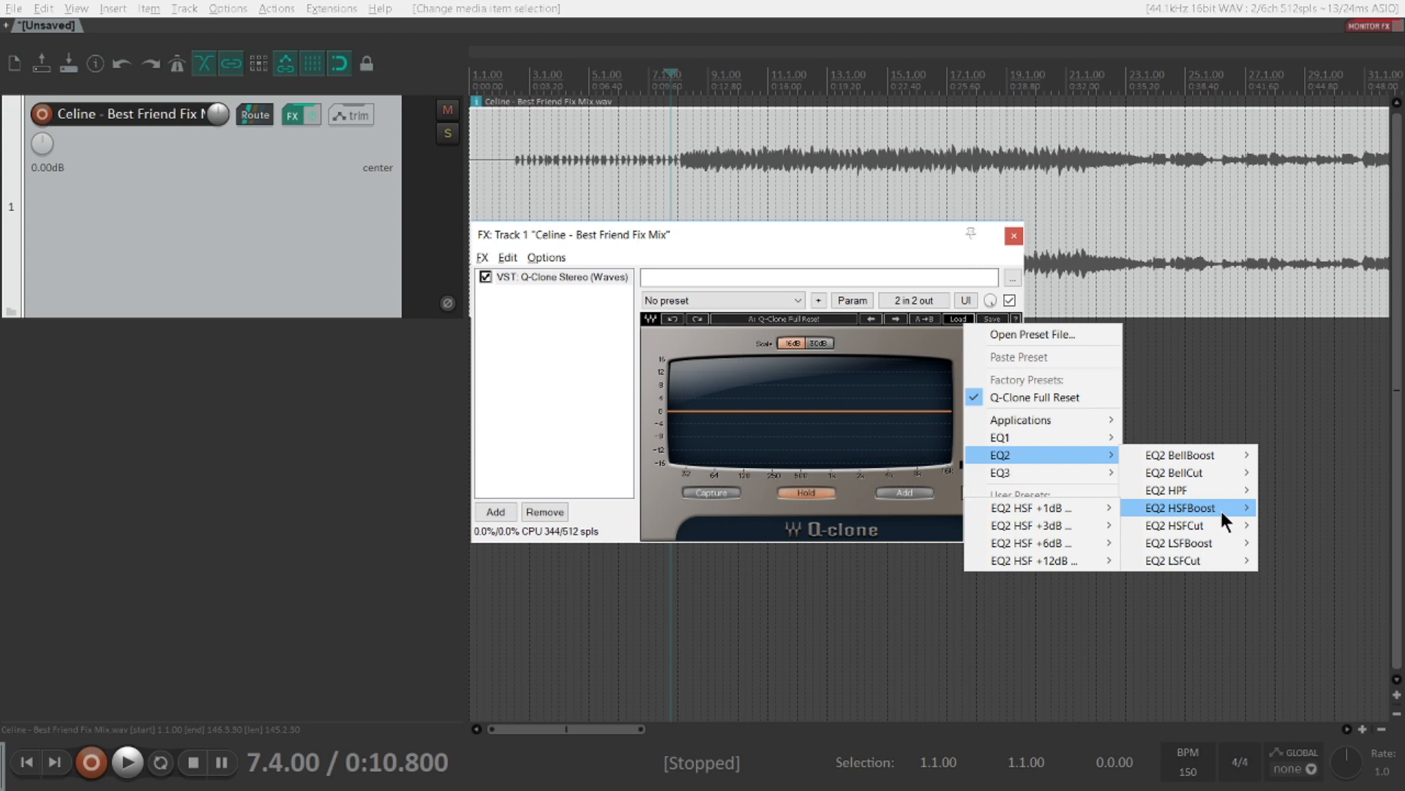
pyautogui.moveTo(1209, 458)
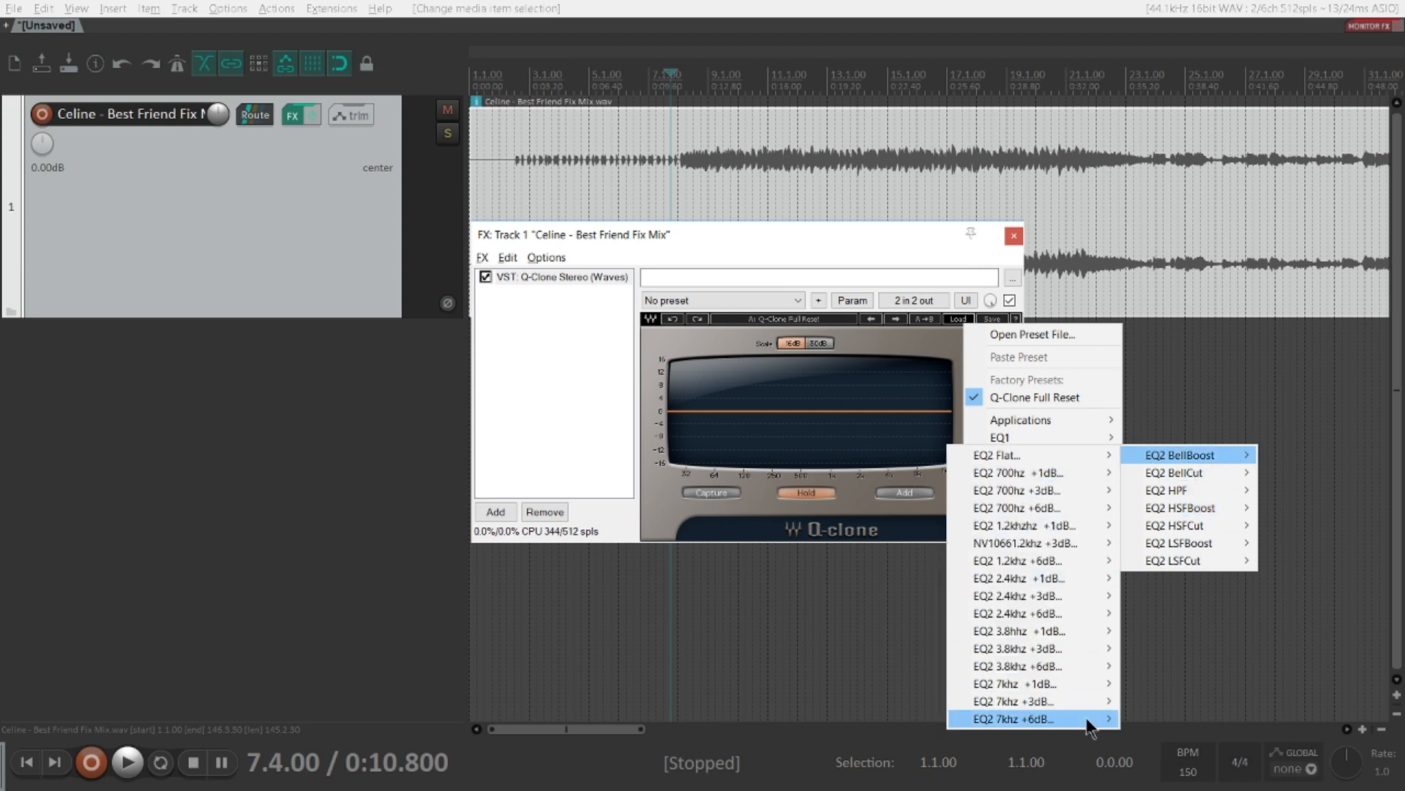
pyautogui.moveTo(1076, 683)
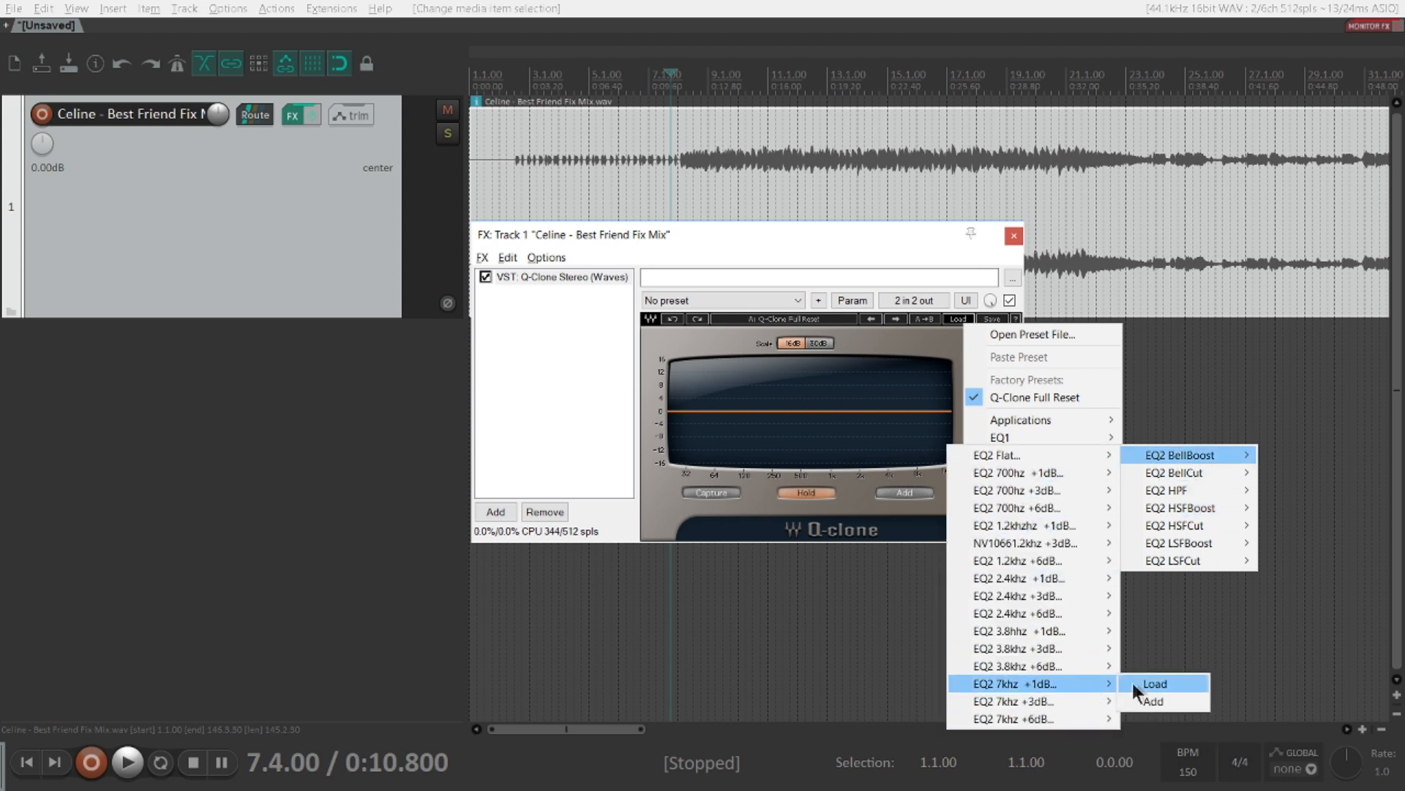
pyautogui.click(1165, 706)
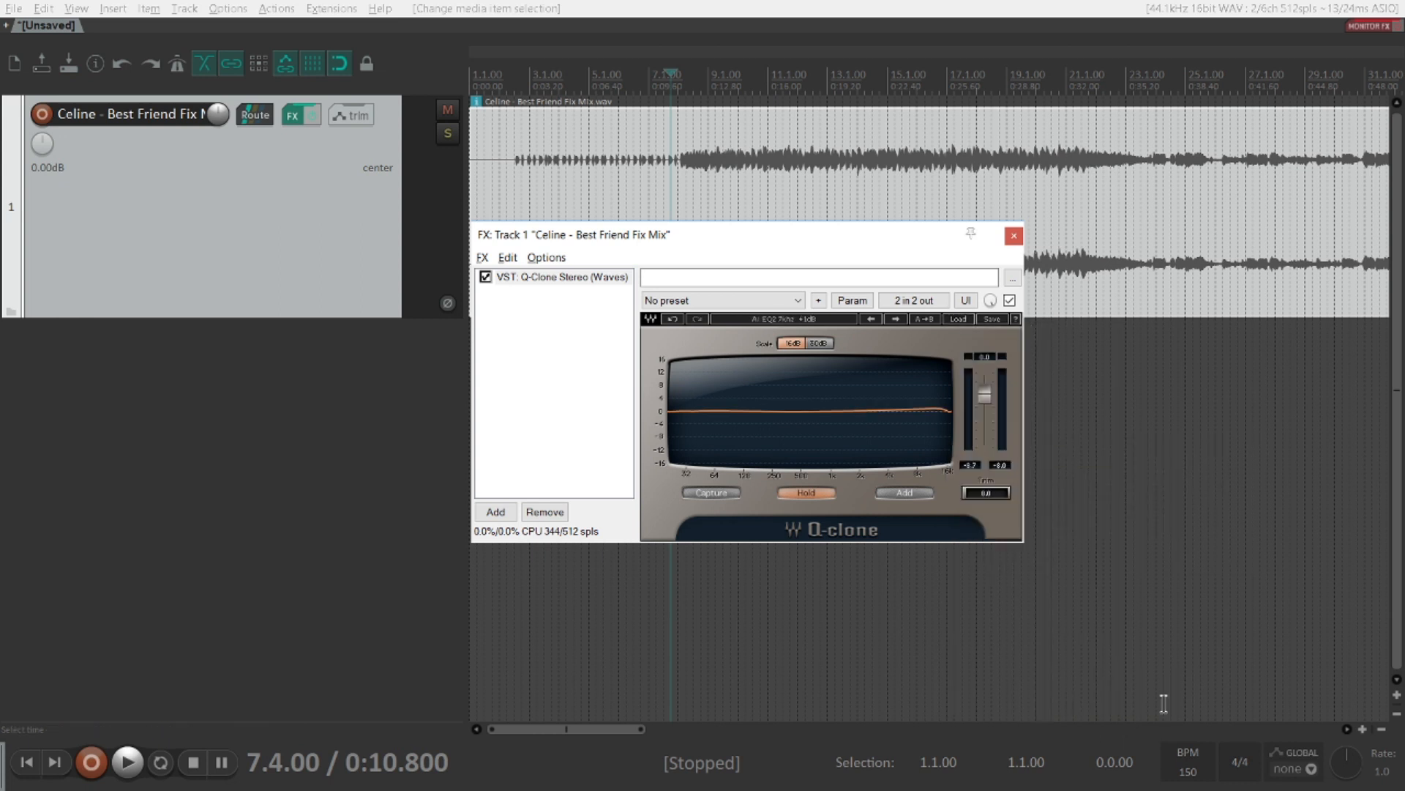
# Step: Play the track and compare the 7 kHz boost by bypassing and re-enabling Q-Clone Stereo, and stop playback
pyautogui.press('space')
pyautogui.click(848, 13)
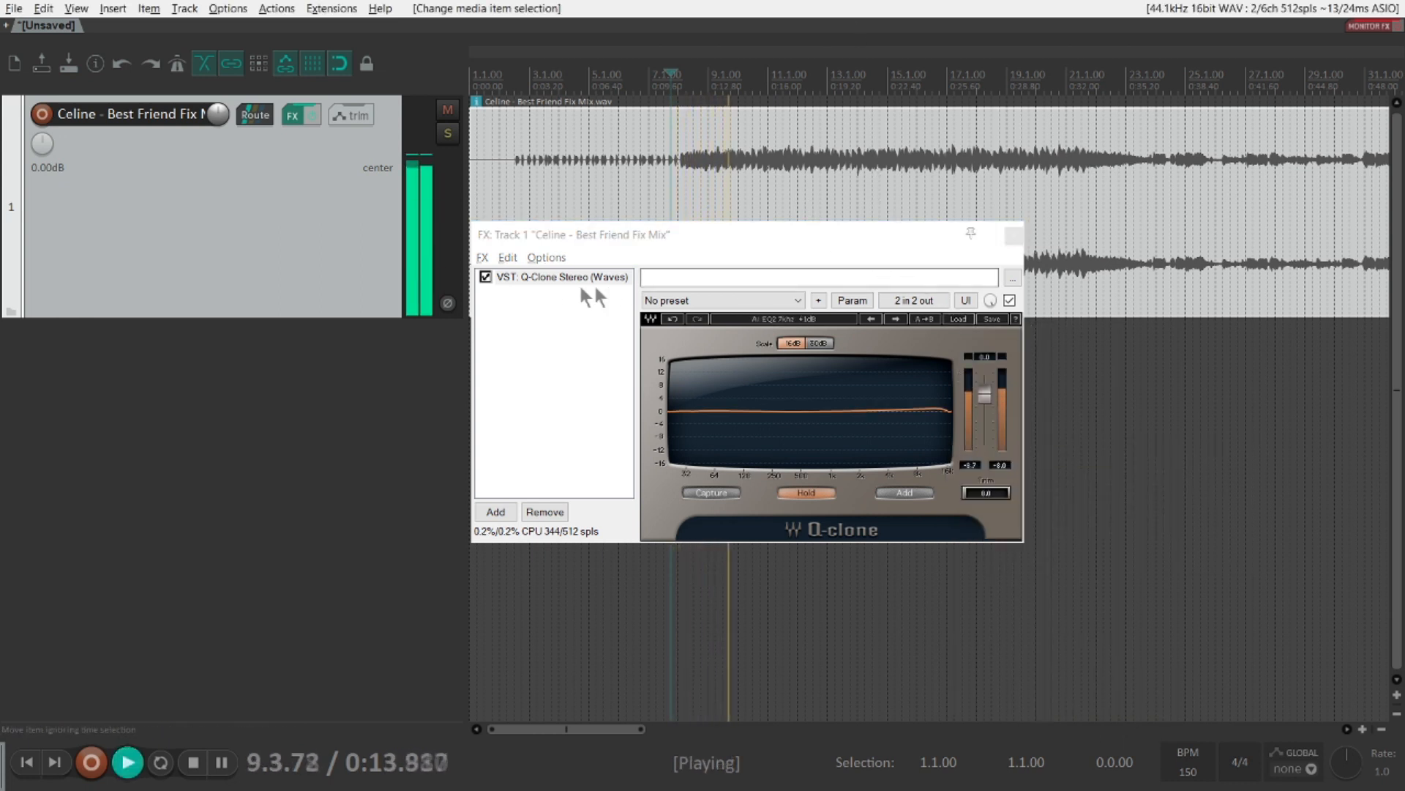
pyautogui.click(486, 276)
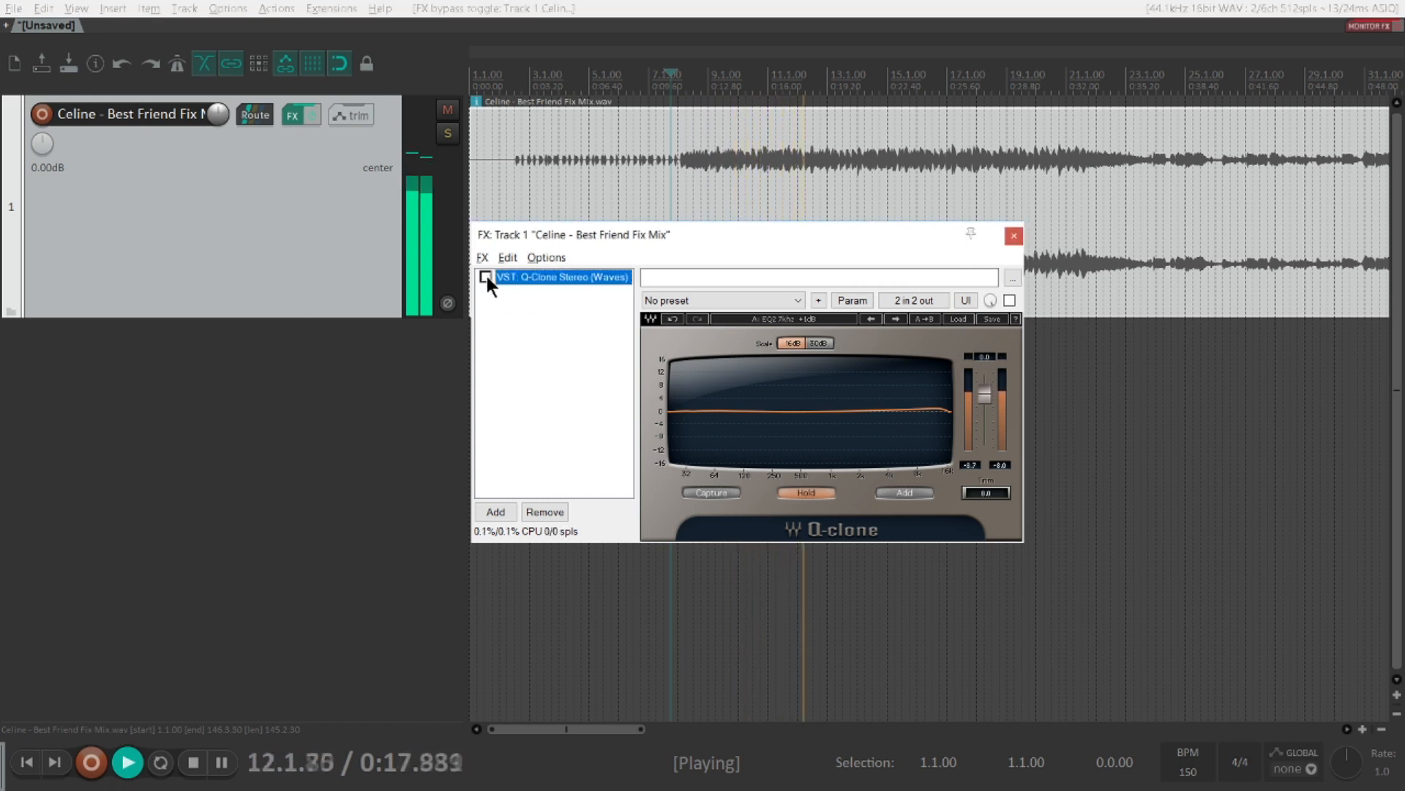
pyautogui.click(486, 276)
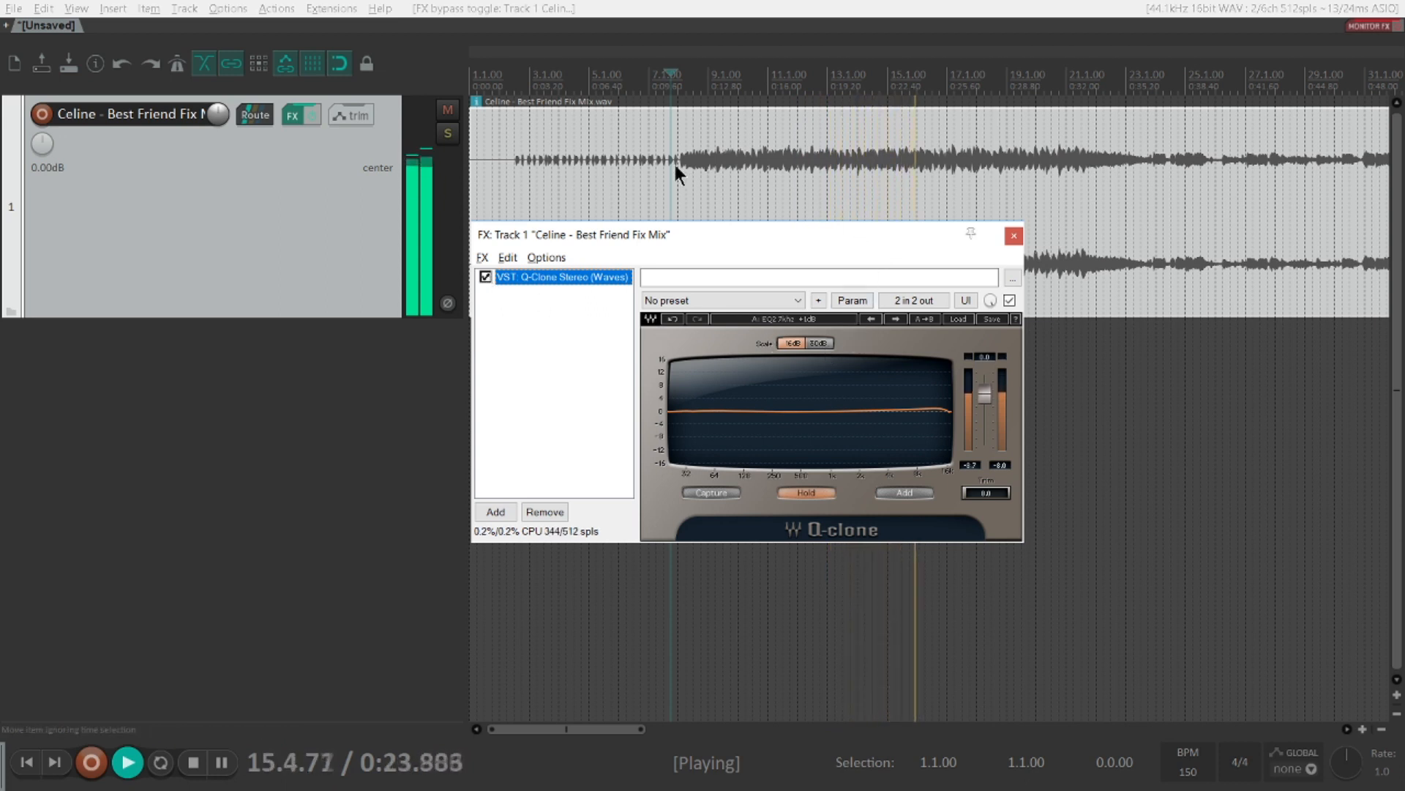
pyautogui.press('space')
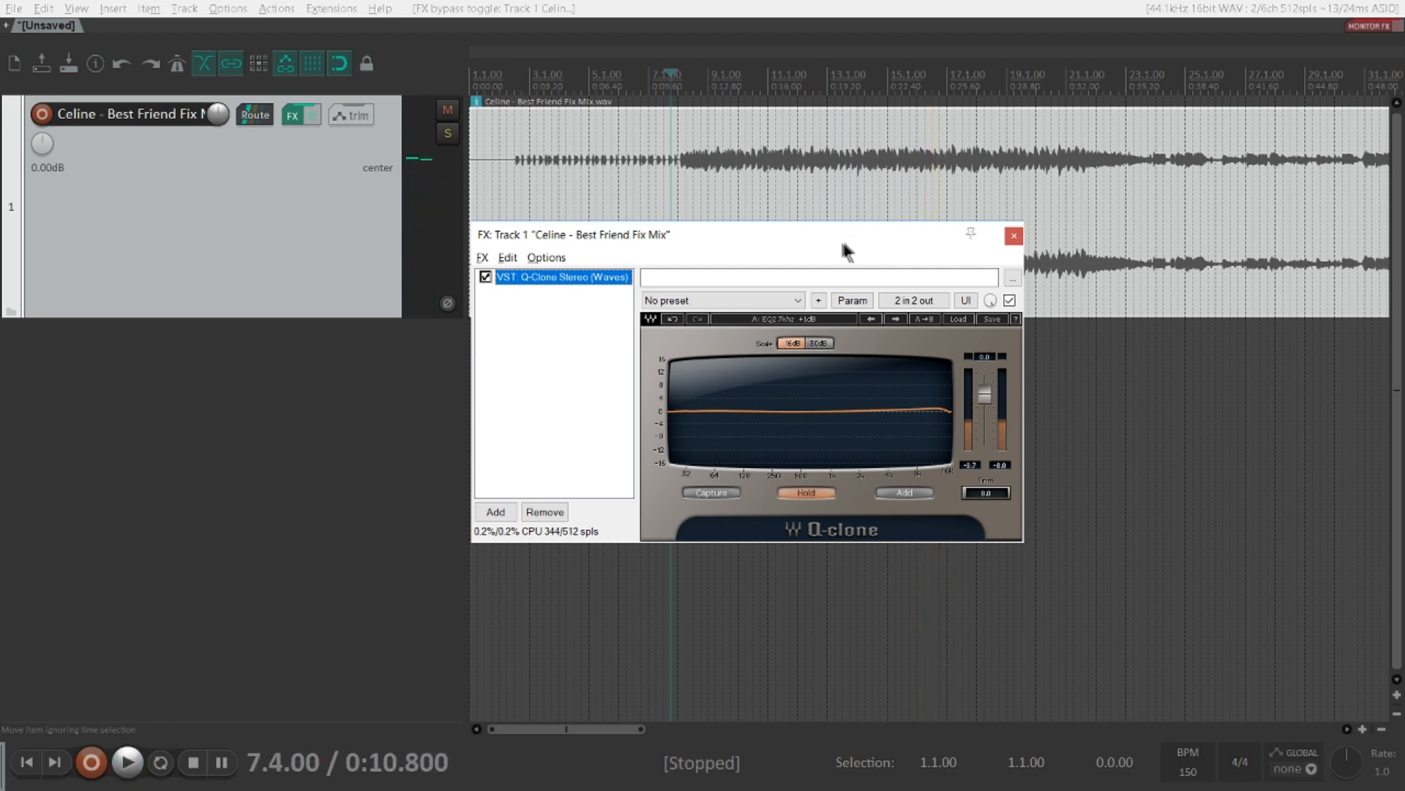
# Step: Add the EQ2 45hz LSF +1dB low-shelf boost preset on top of the current Q-Clone curve
pyautogui.click(956, 321)
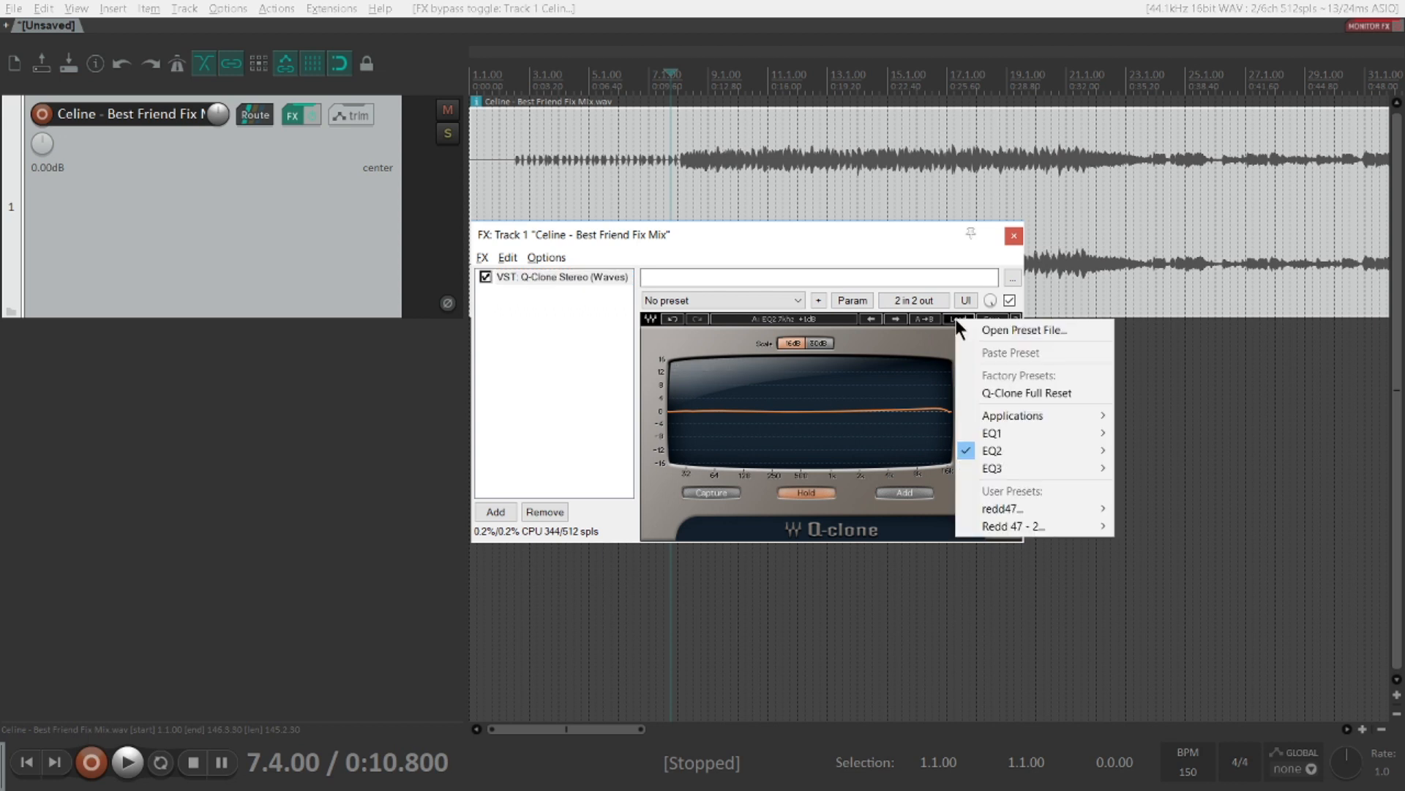
pyautogui.click(849, 437)
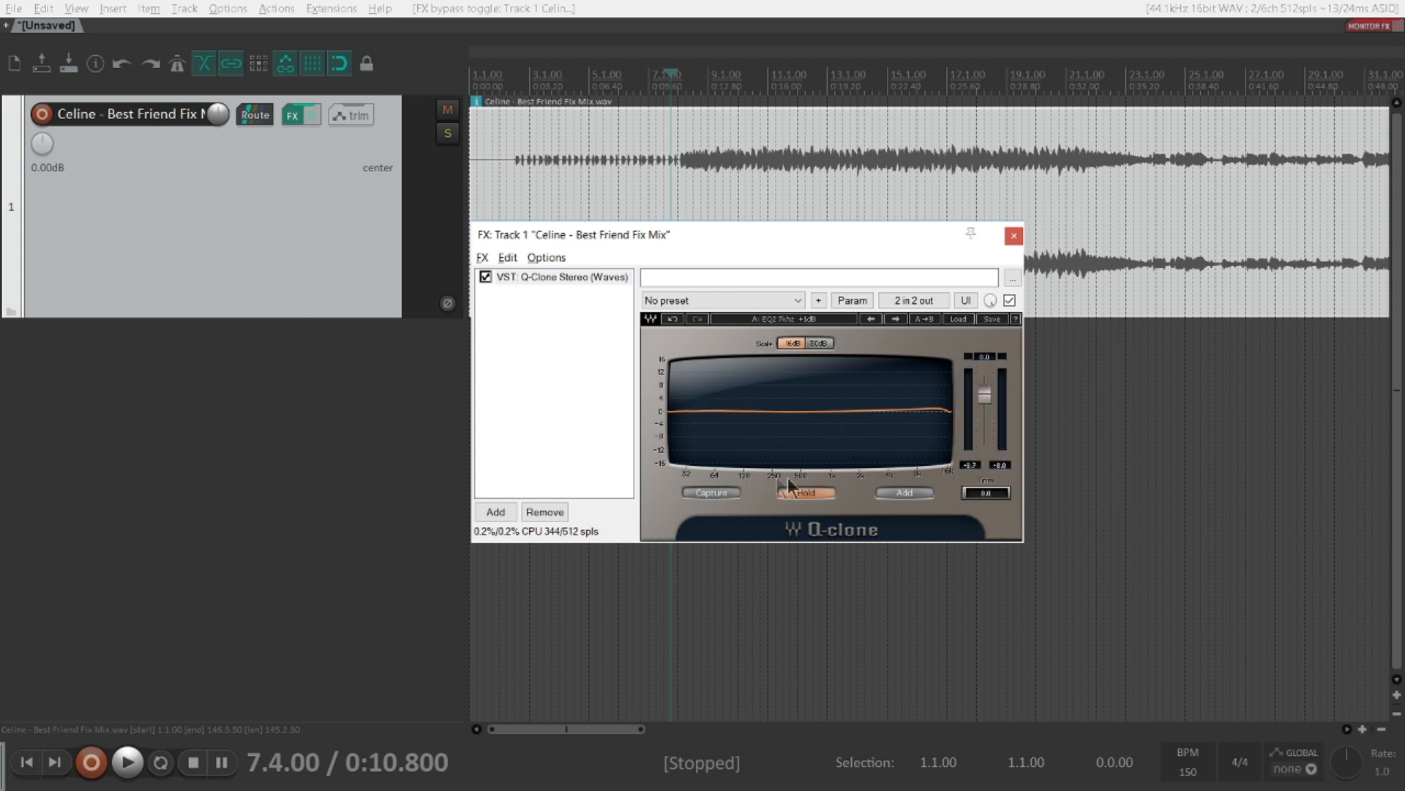
pyautogui.click(956, 320)
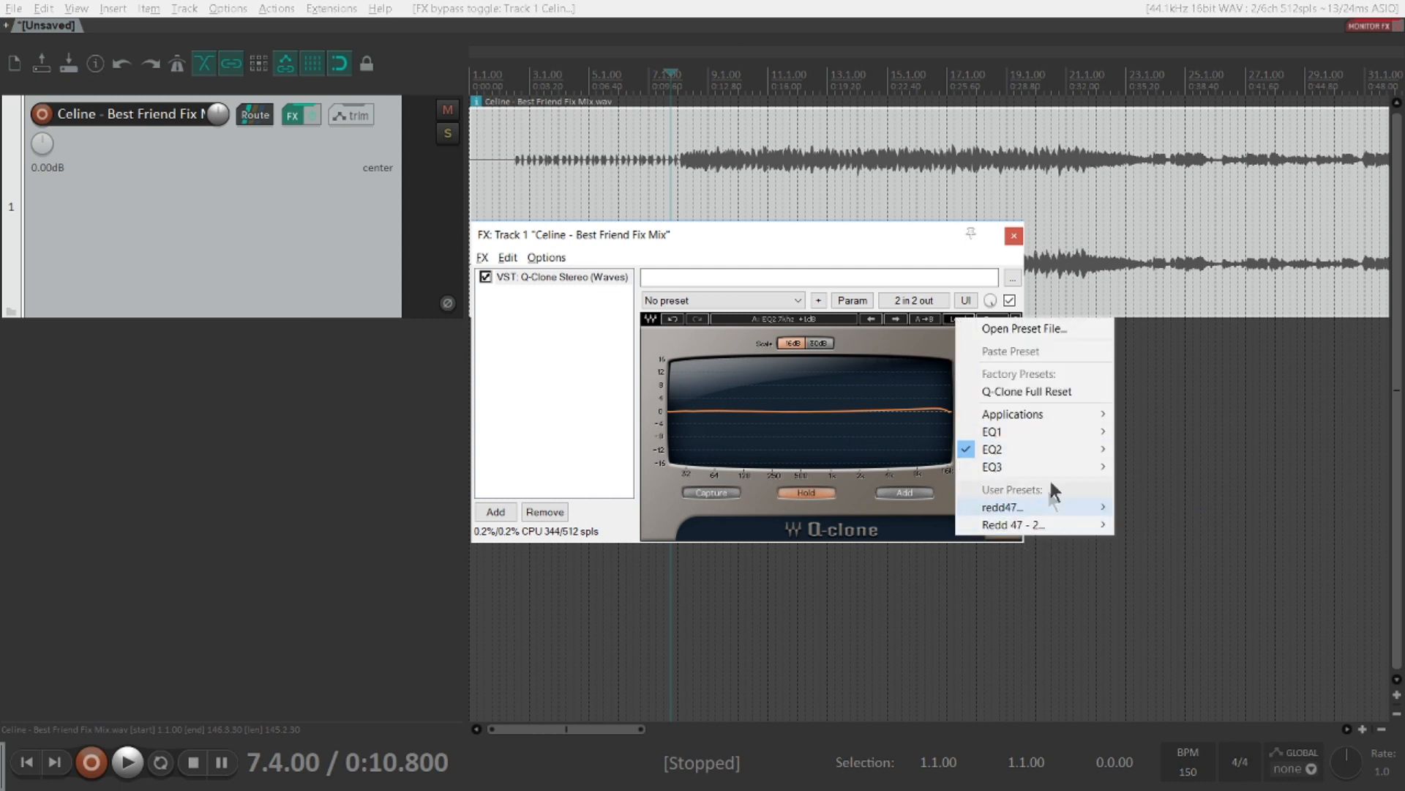
pyautogui.moveTo(1057, 464)
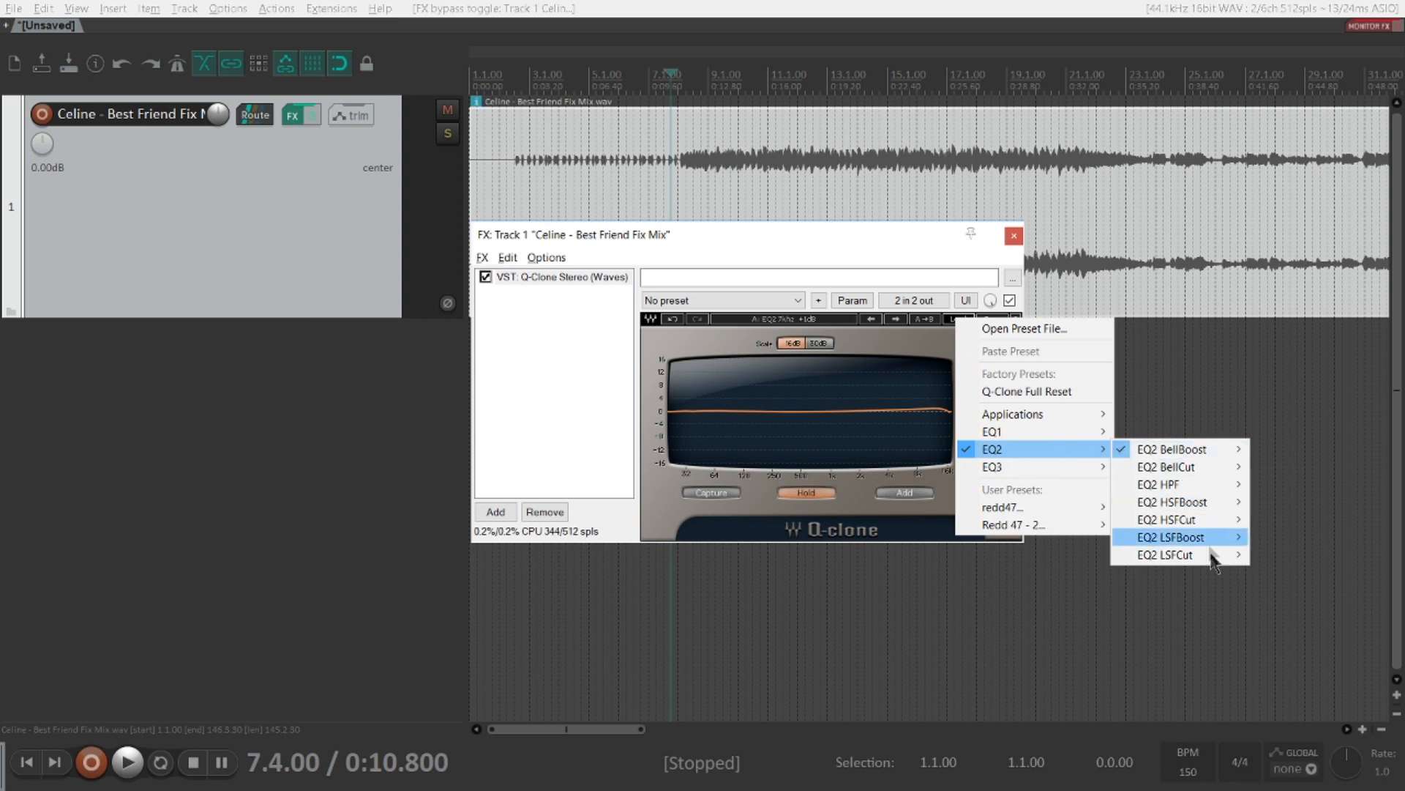
pyautogui.moveTo(1214, 538)
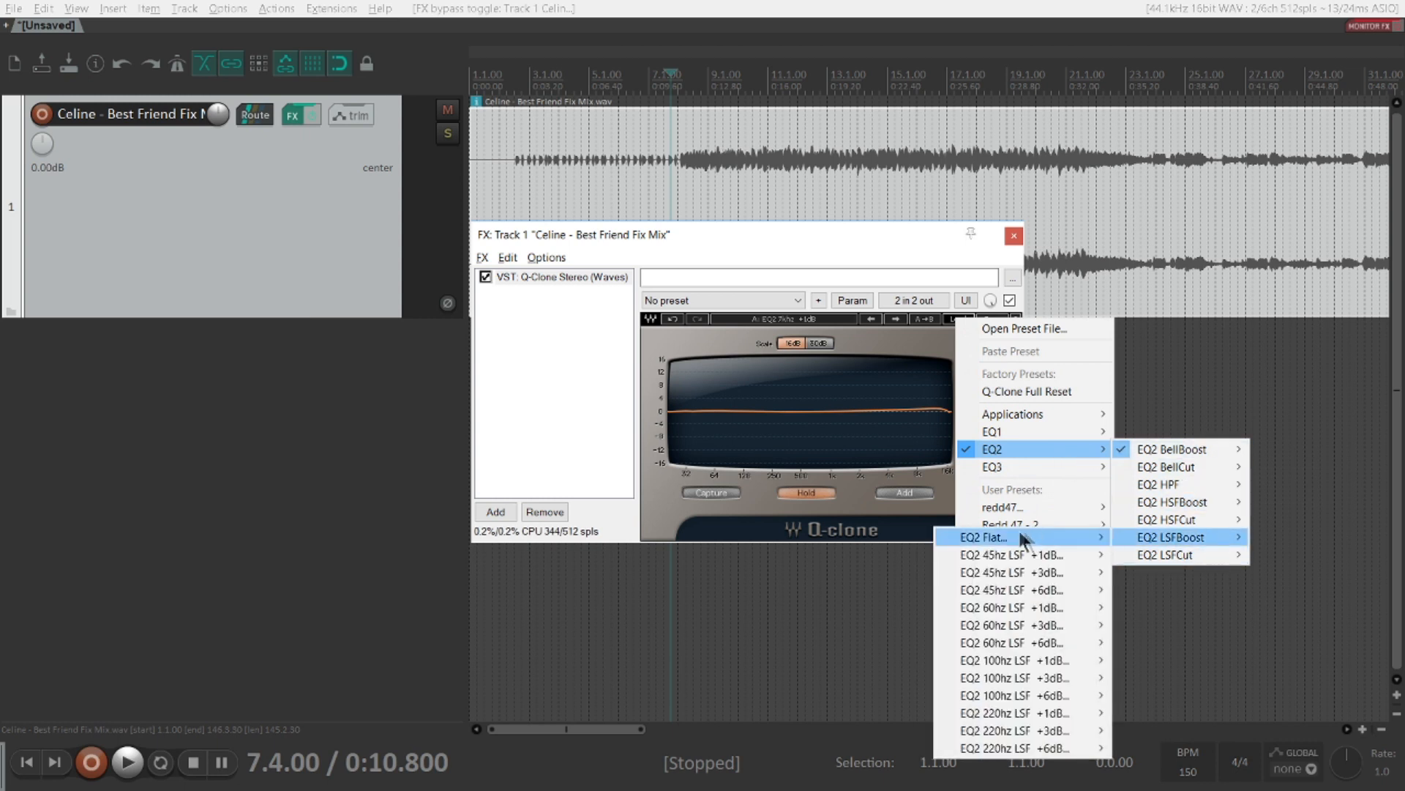
pyautogui.moveTo(1042, 737)
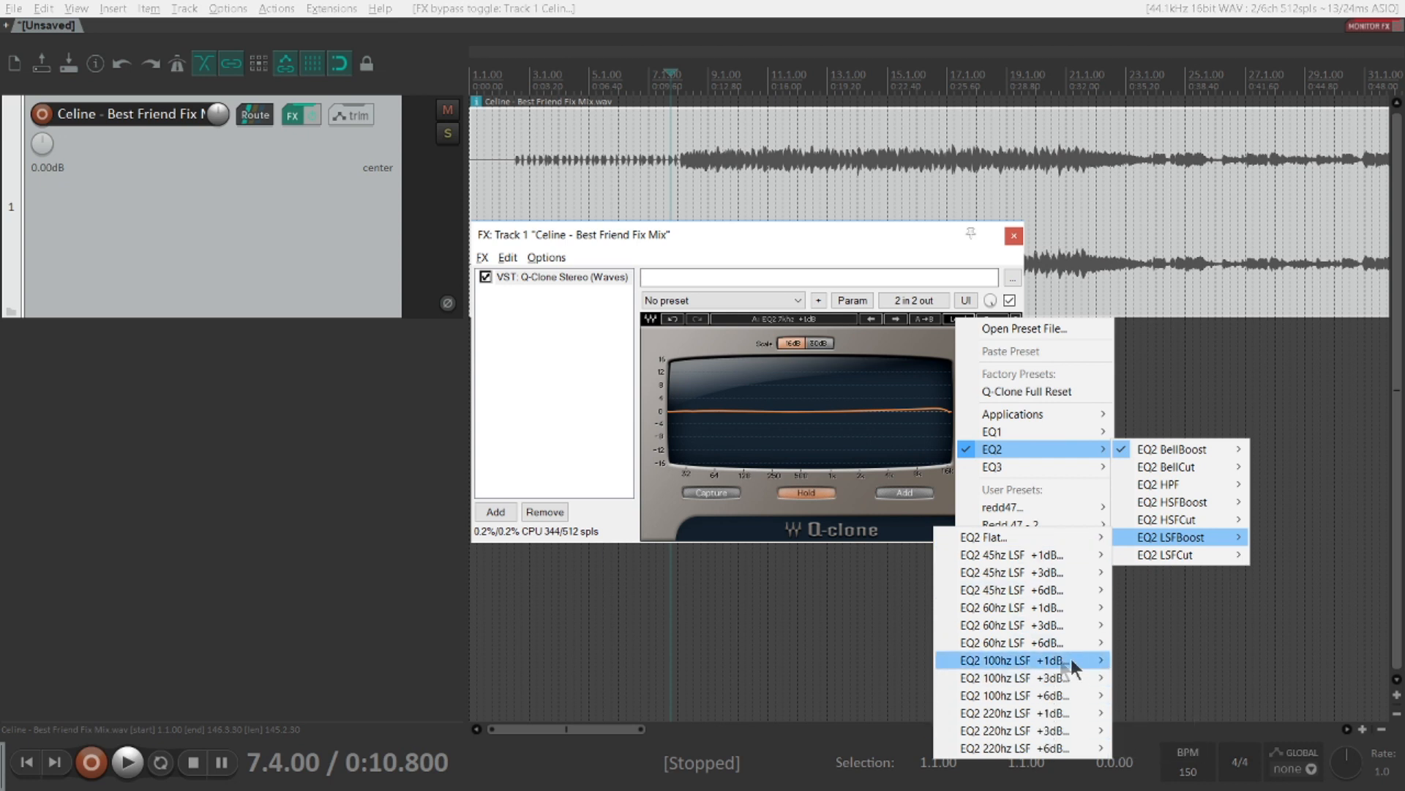
pyautogui.moveTo(1088, 572)
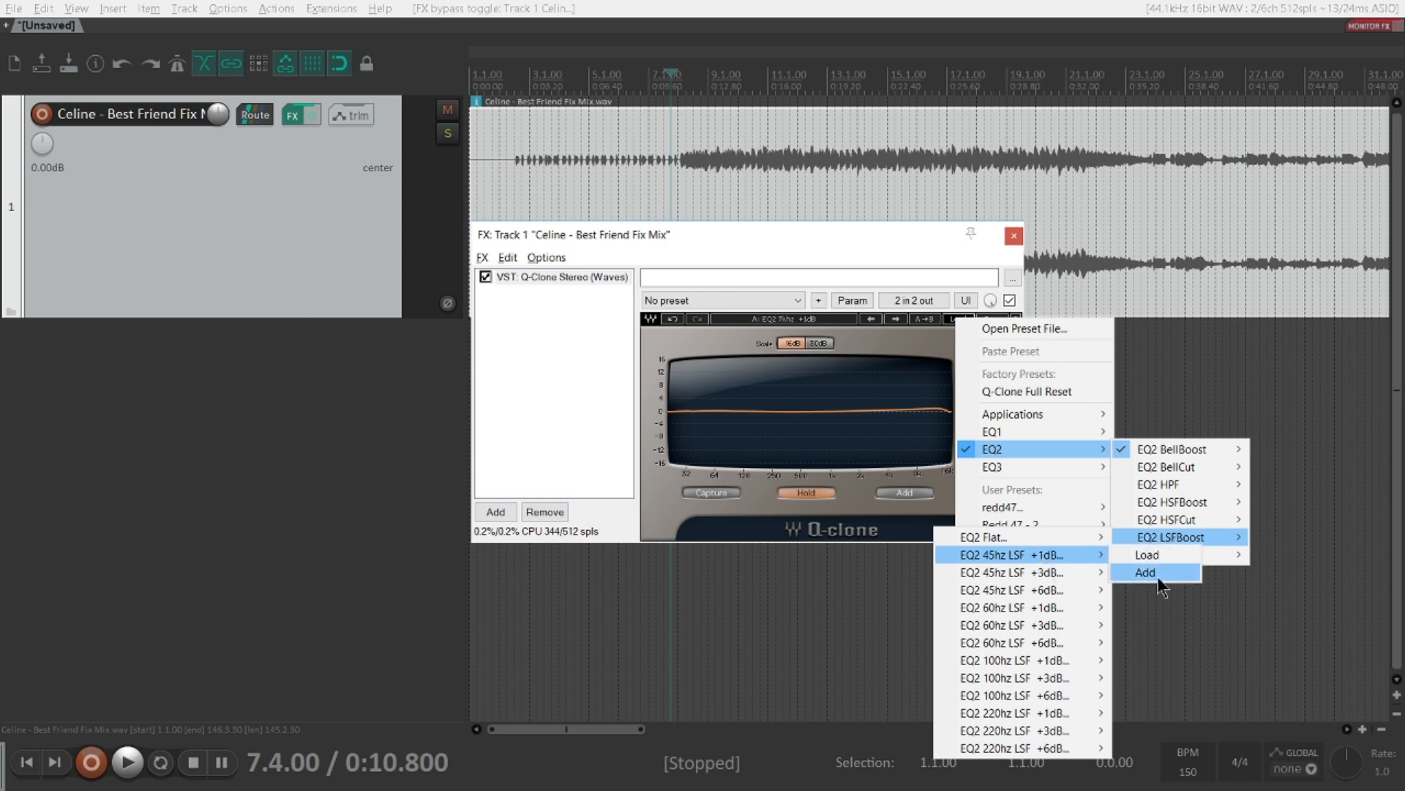
pyautogui.click(1158, 578)
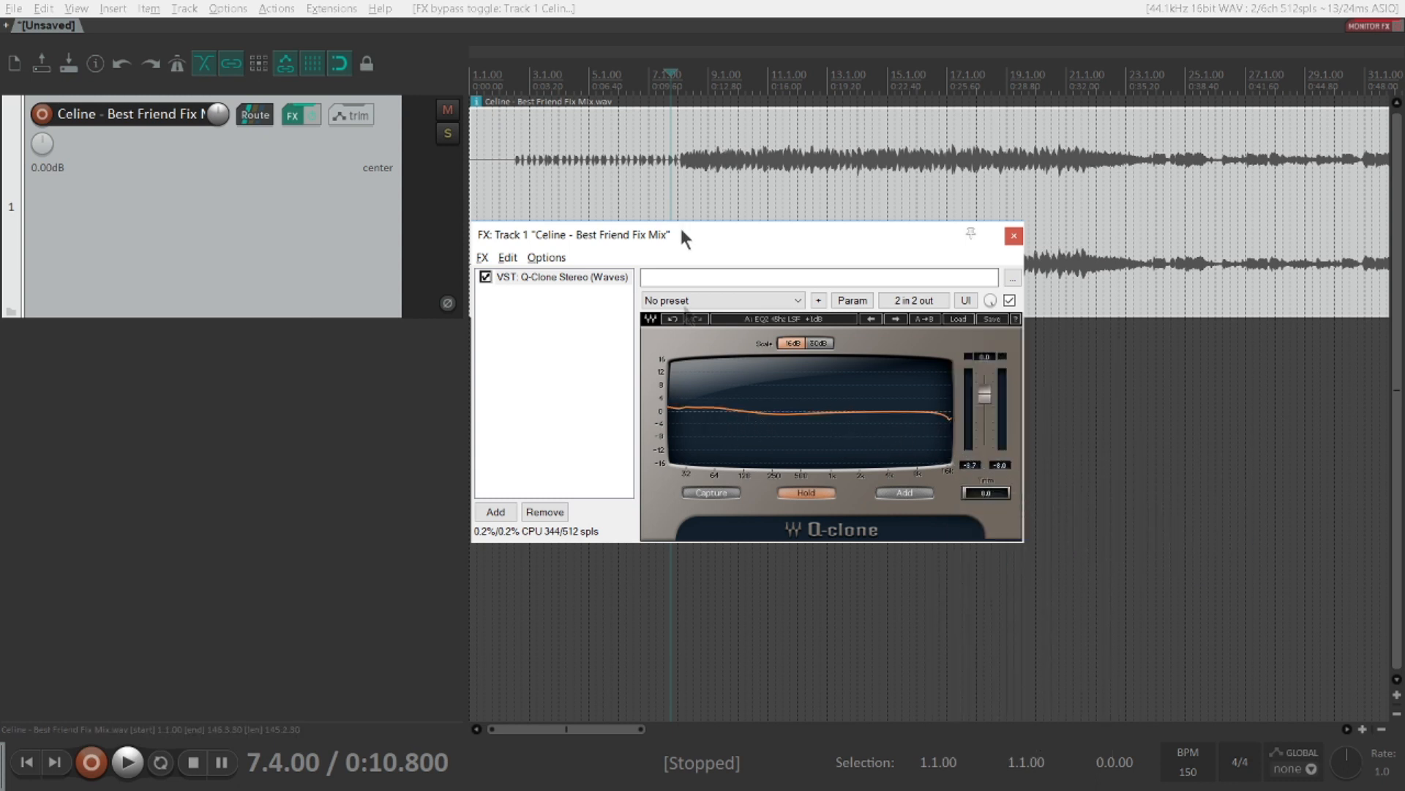
# Step: Play the track from bar 8, compare the combined low-shelf curve by bypassing and re-enabling Q-Clone Stereo, and stop playback
pyautogui.click(682, 174)
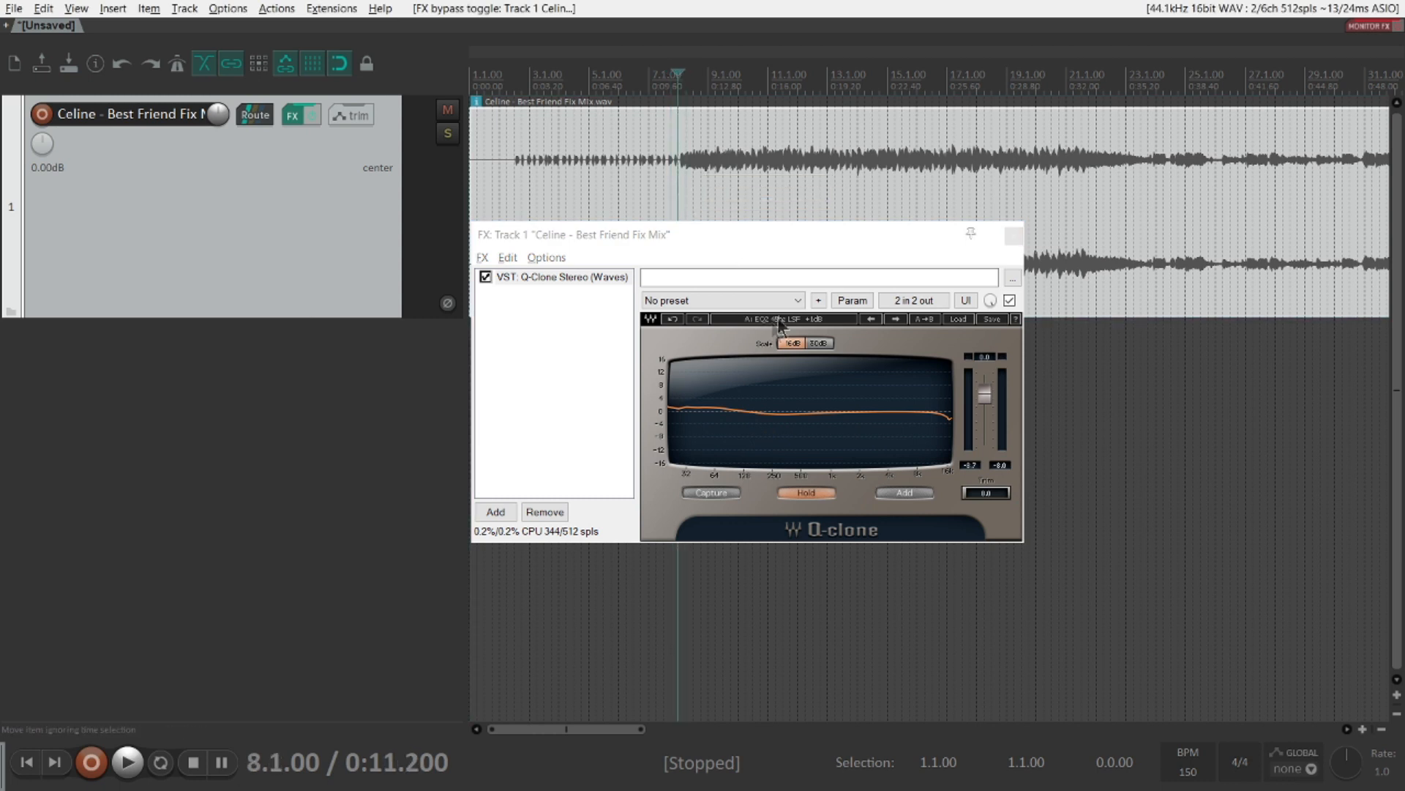
pyautogui.press('space')
pyautogui.click(805, 235)
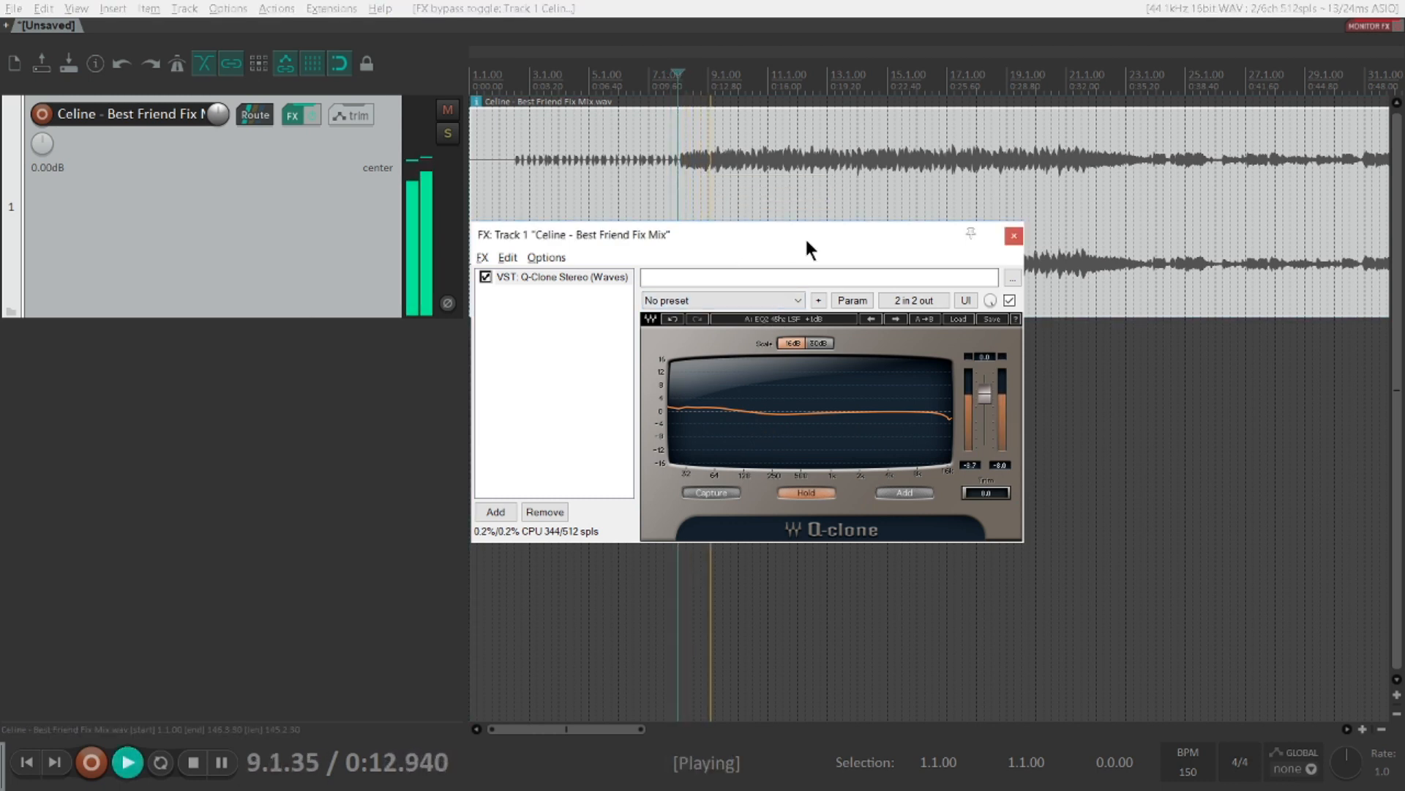
pyautogui.click(484, 276)
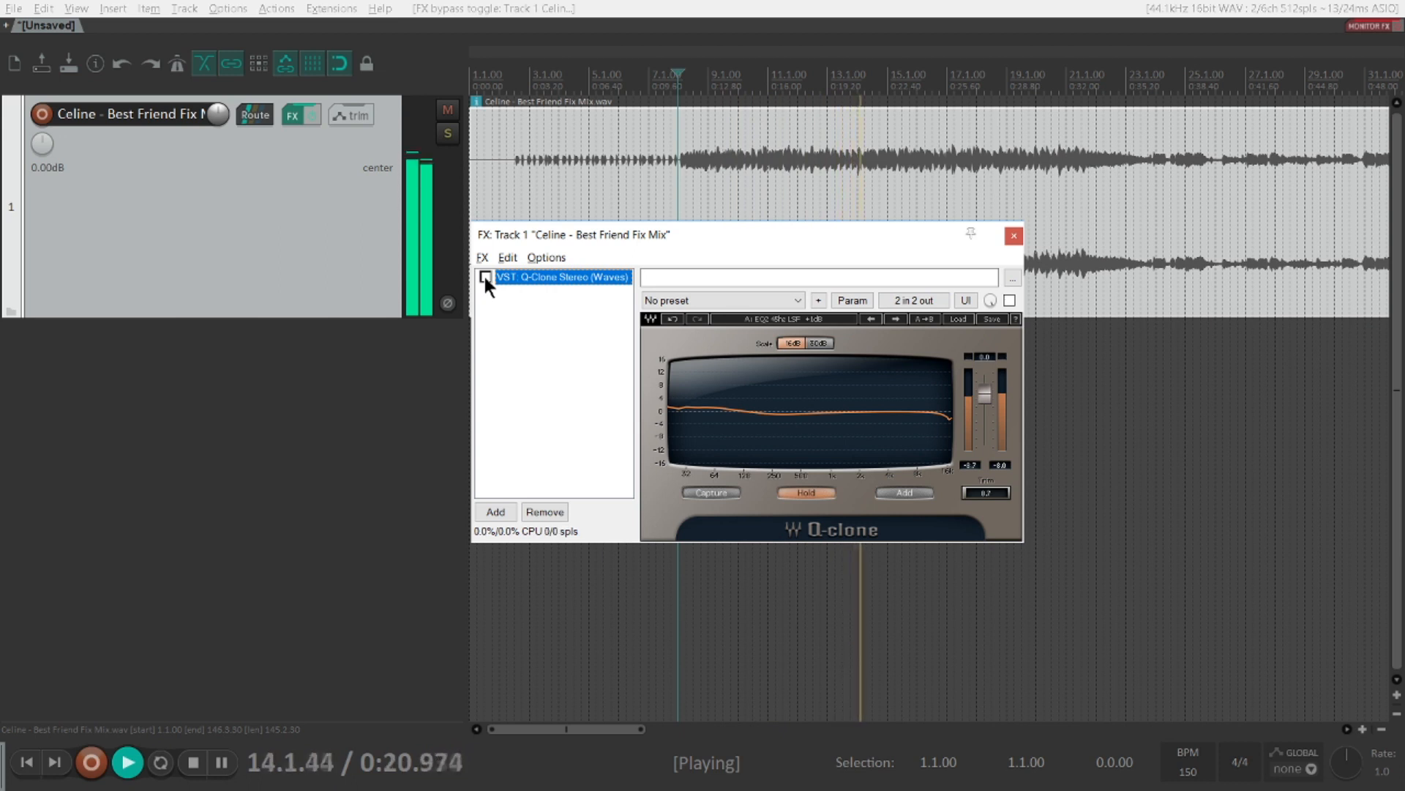
pyautogui.click(485, 277)
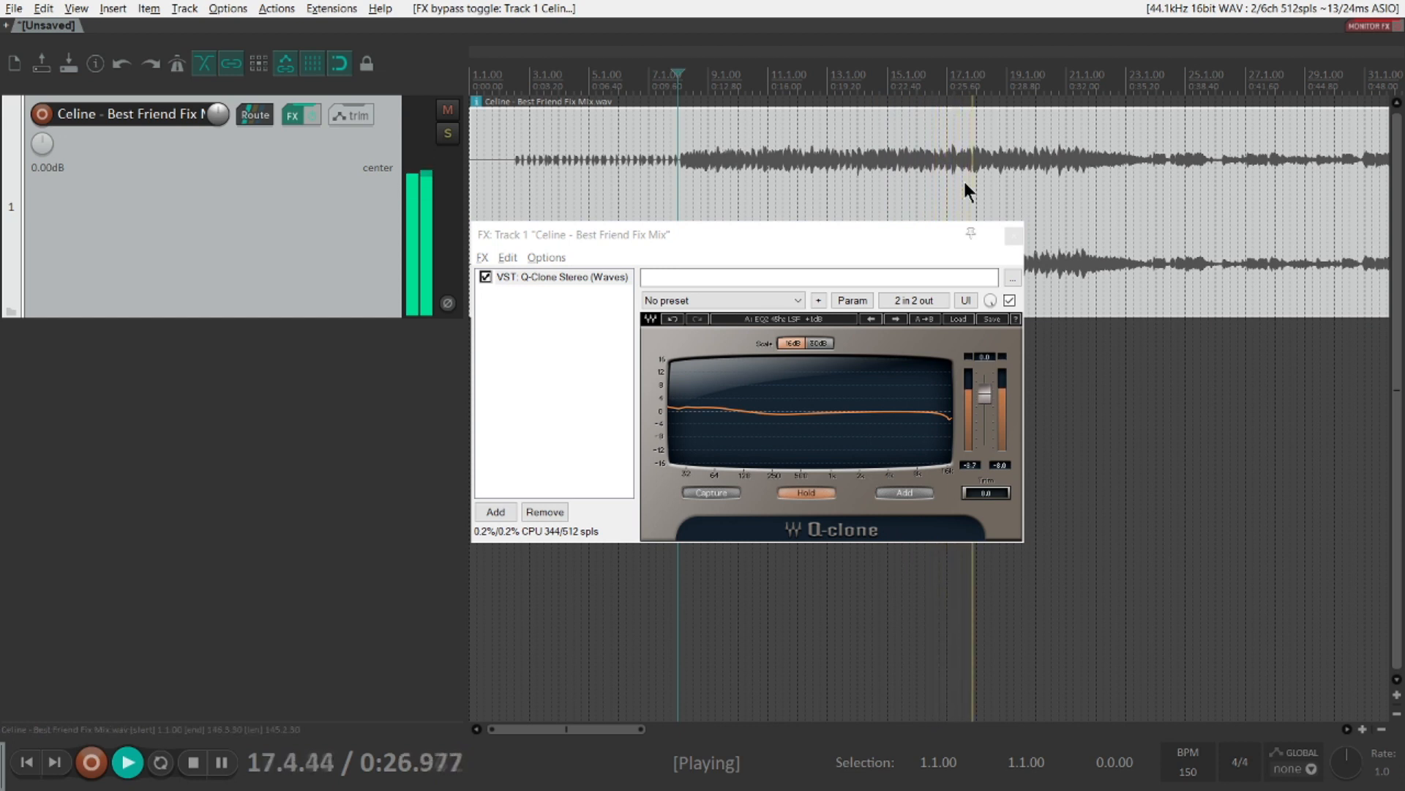
pyautogui.press('space')
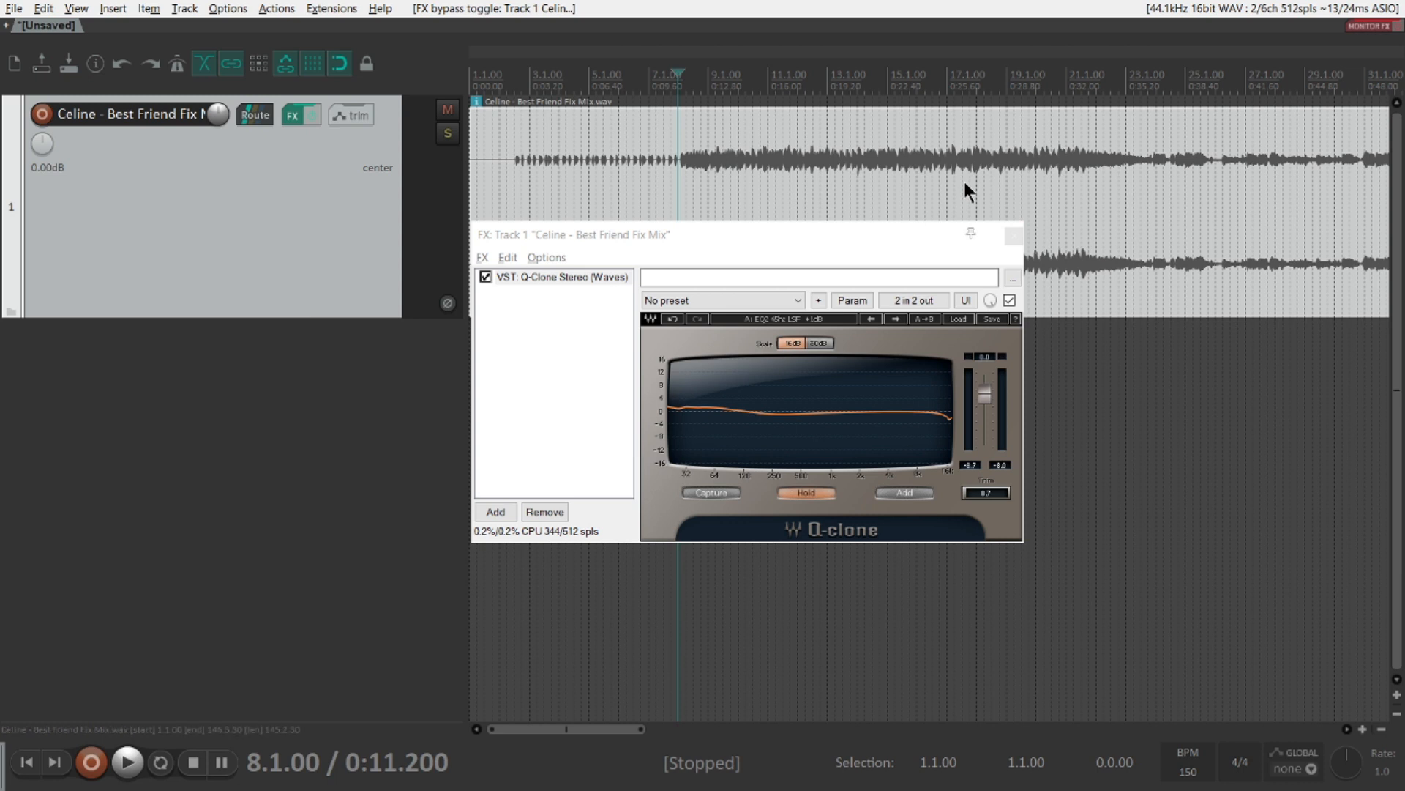
# Step: Replay the same passage starting with Q-Clone Stereo bypassed, re-enable the plugin during playback, and stop the track
pyautogui.click(485, 276)
pyautogui.press('space')
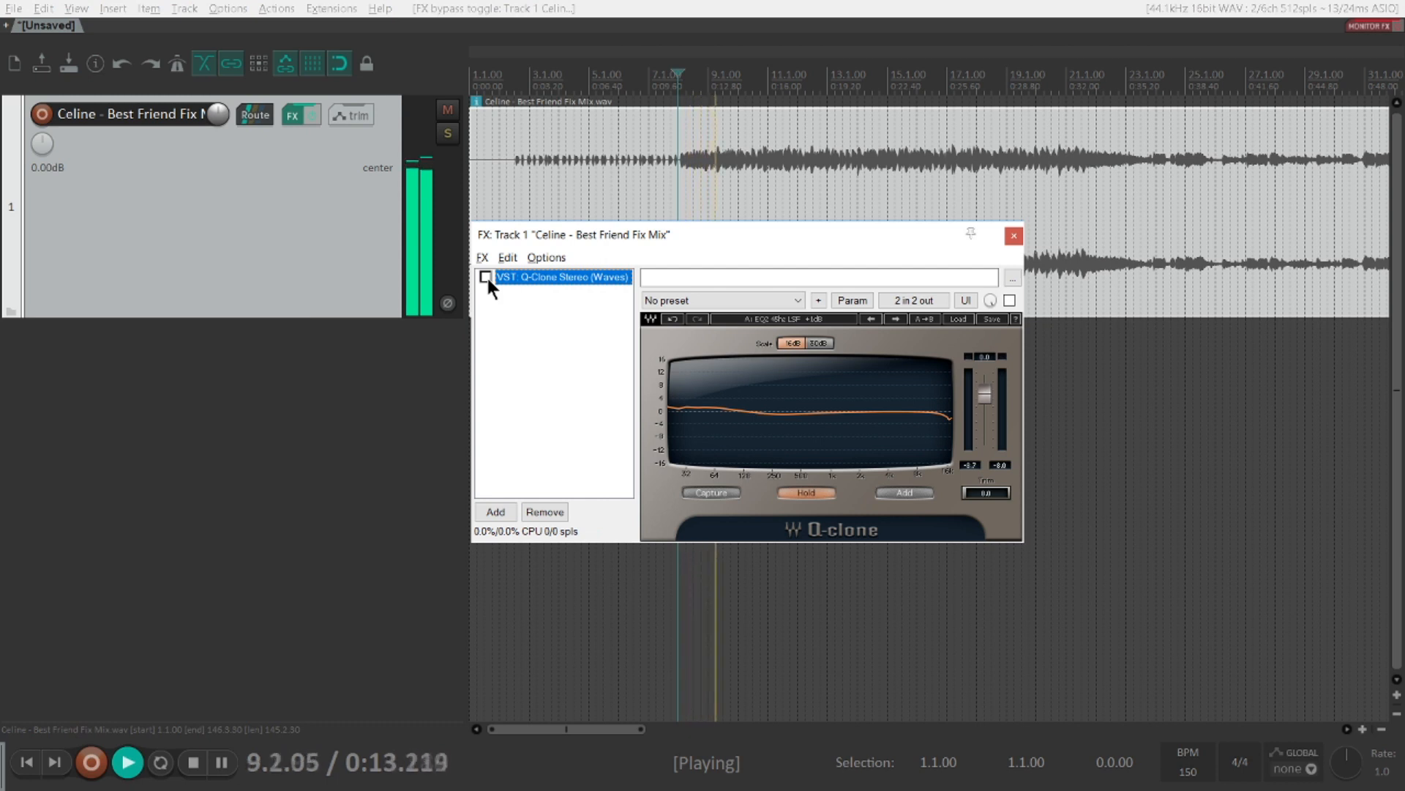
pyautogui.click(486, 276)
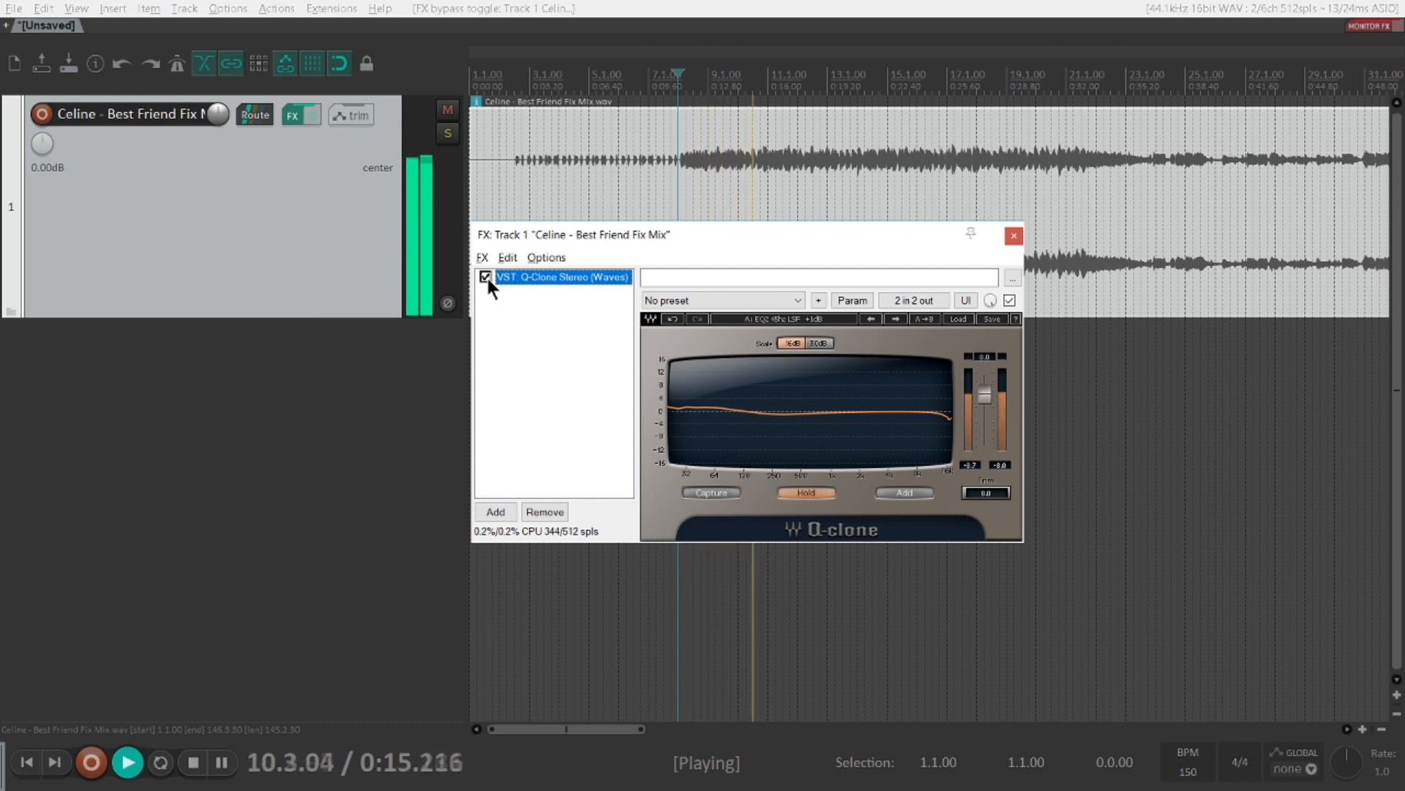
pyautogui.press('space')
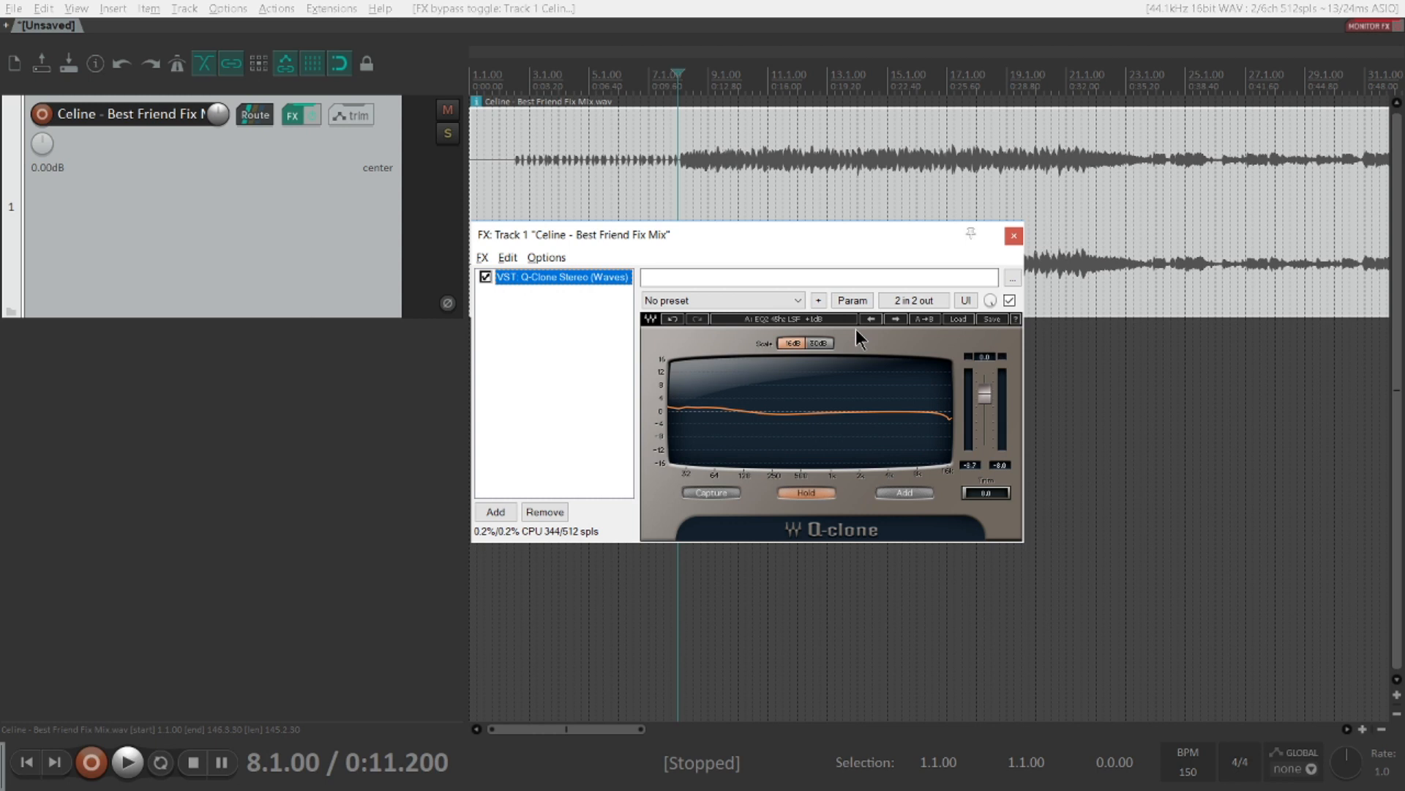
# Step: Save the current combined Q-Clone curve into the preset menu under the name EQ2 45hz LSF +1dB
pyautogui.click(958, 320)
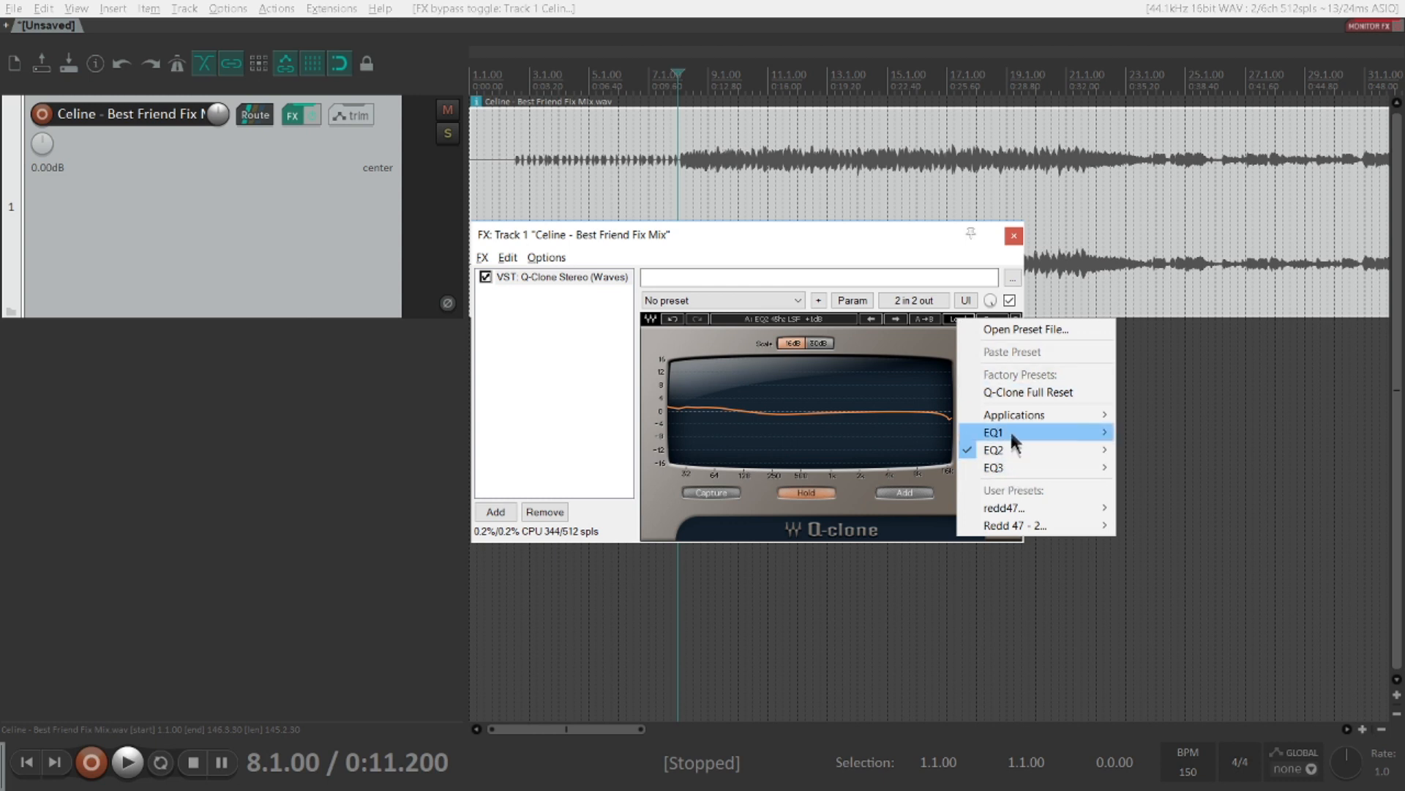
pyautogui.click(942, 340)
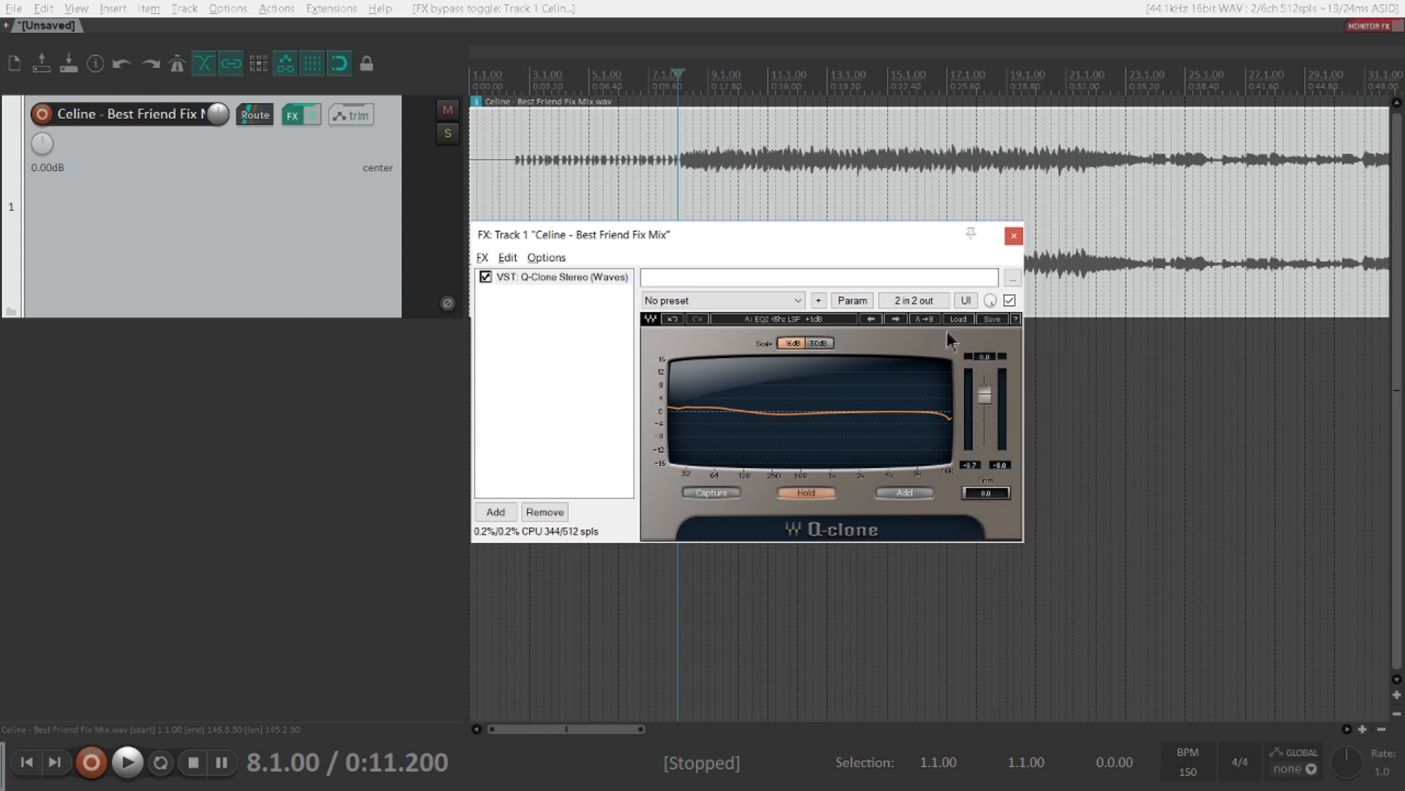
pyautogui.click(985, 319)
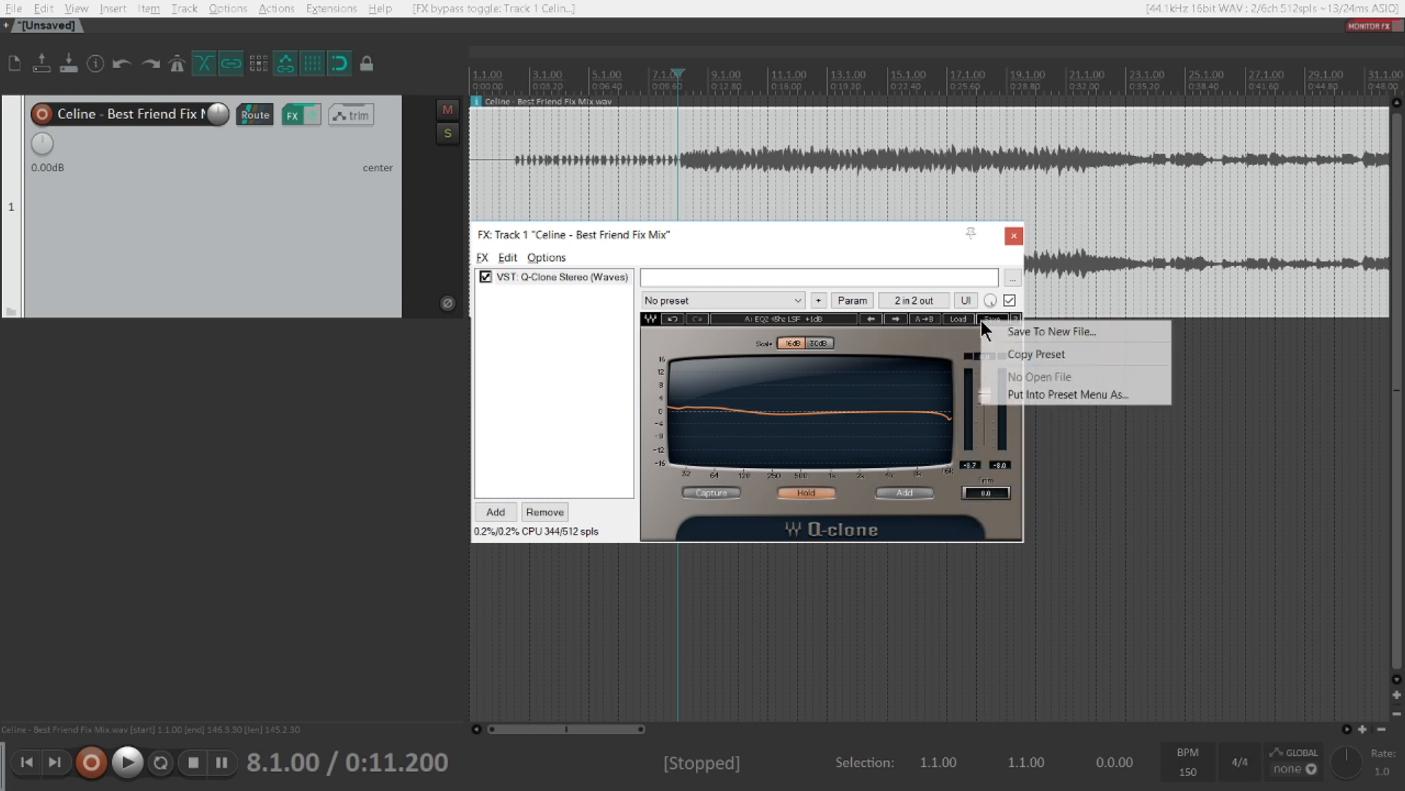
pyautogui.click(1053, 398)
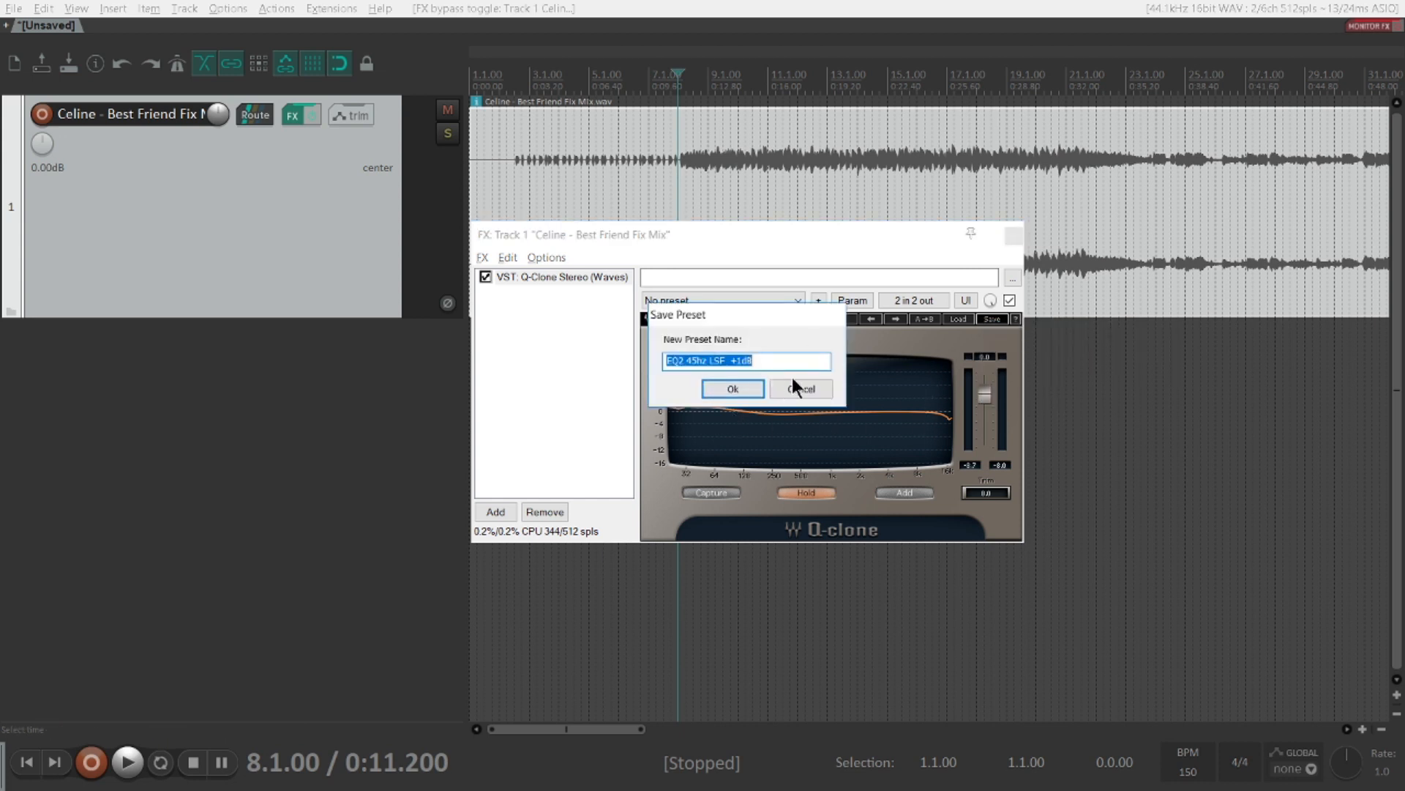
pyautogui.click(721, 386)
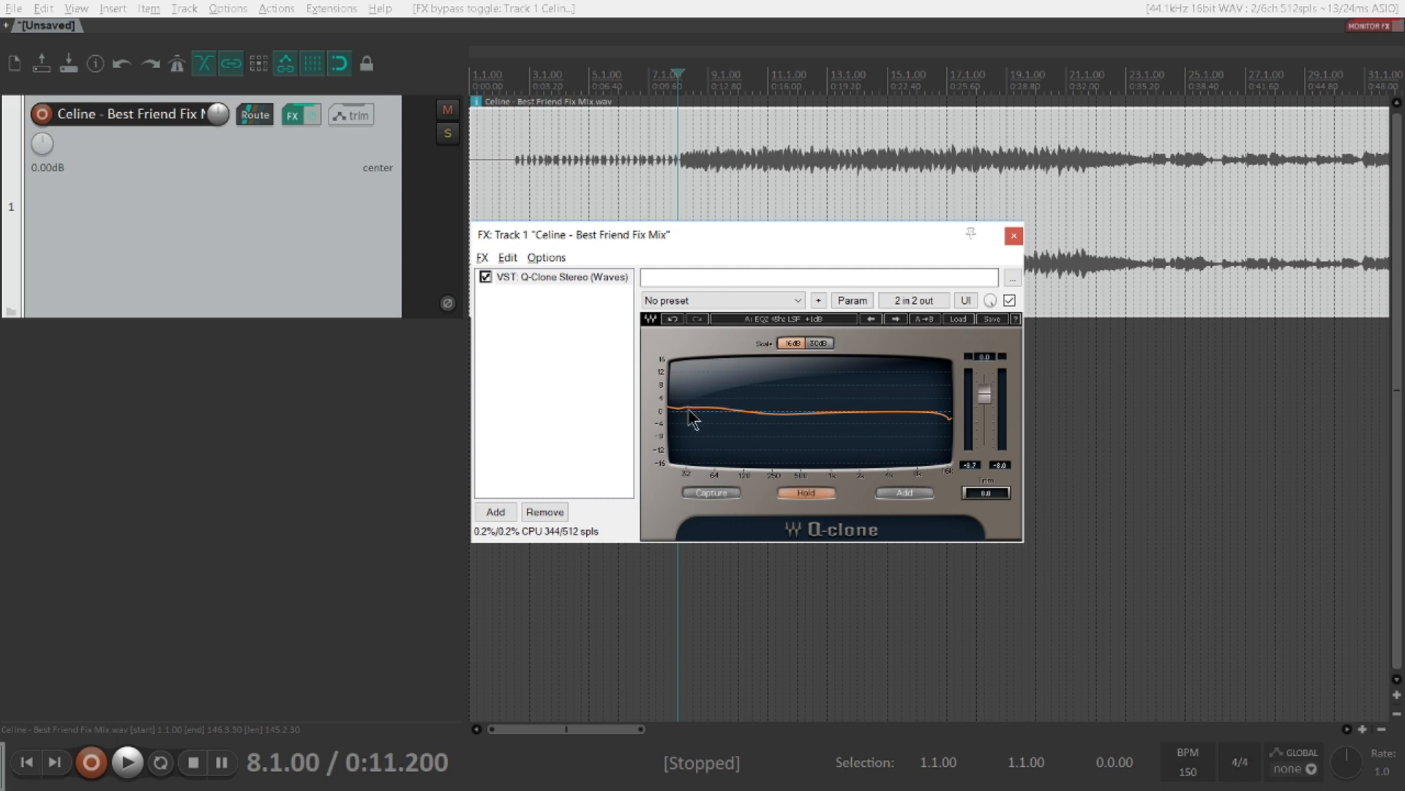
# Step: Step back through the last Q-Clone curve changes and redo to the EQ2 45hz LSF +1dB curve
pyautogui.click(669, 320)
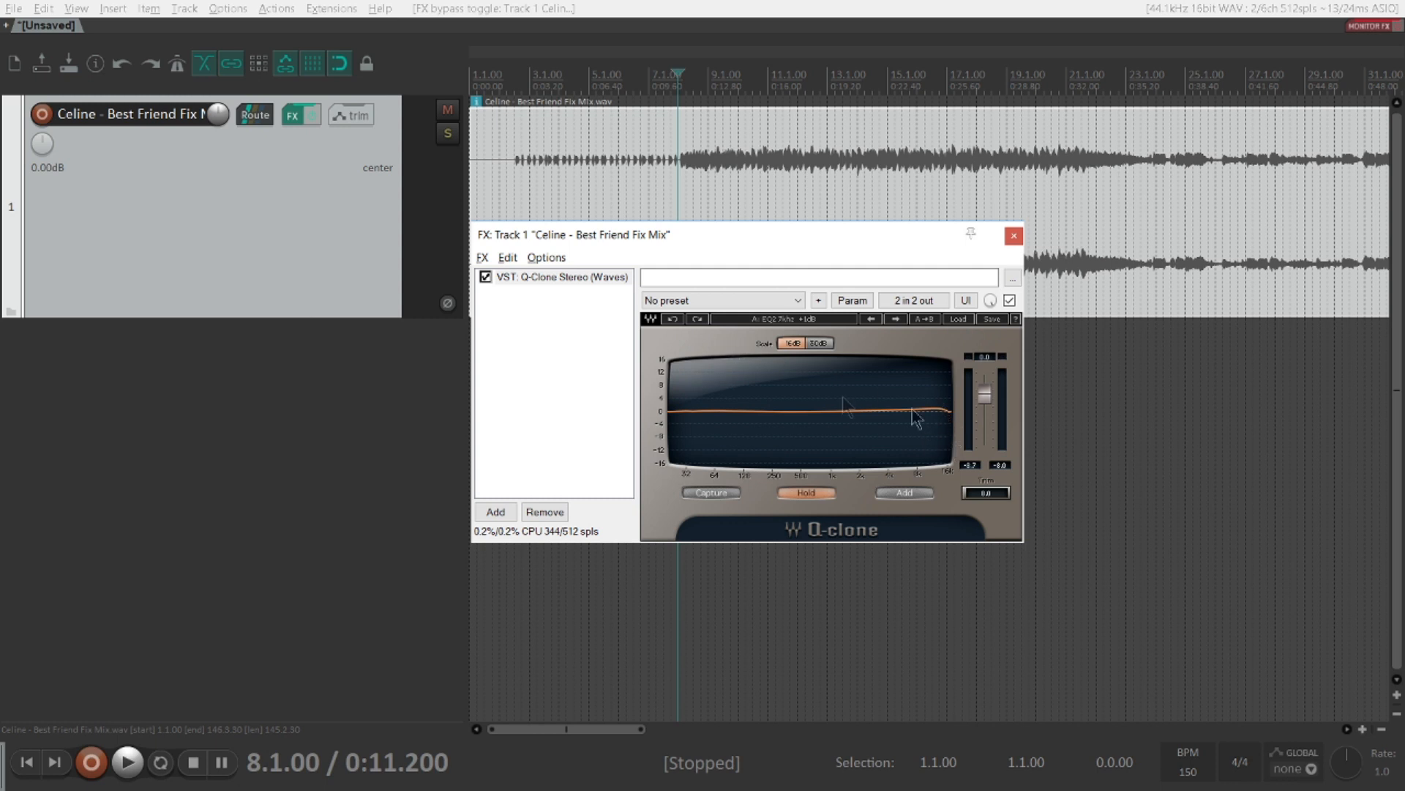
pyautogui.click(671, 319)
pyautogui.click(696, 320)
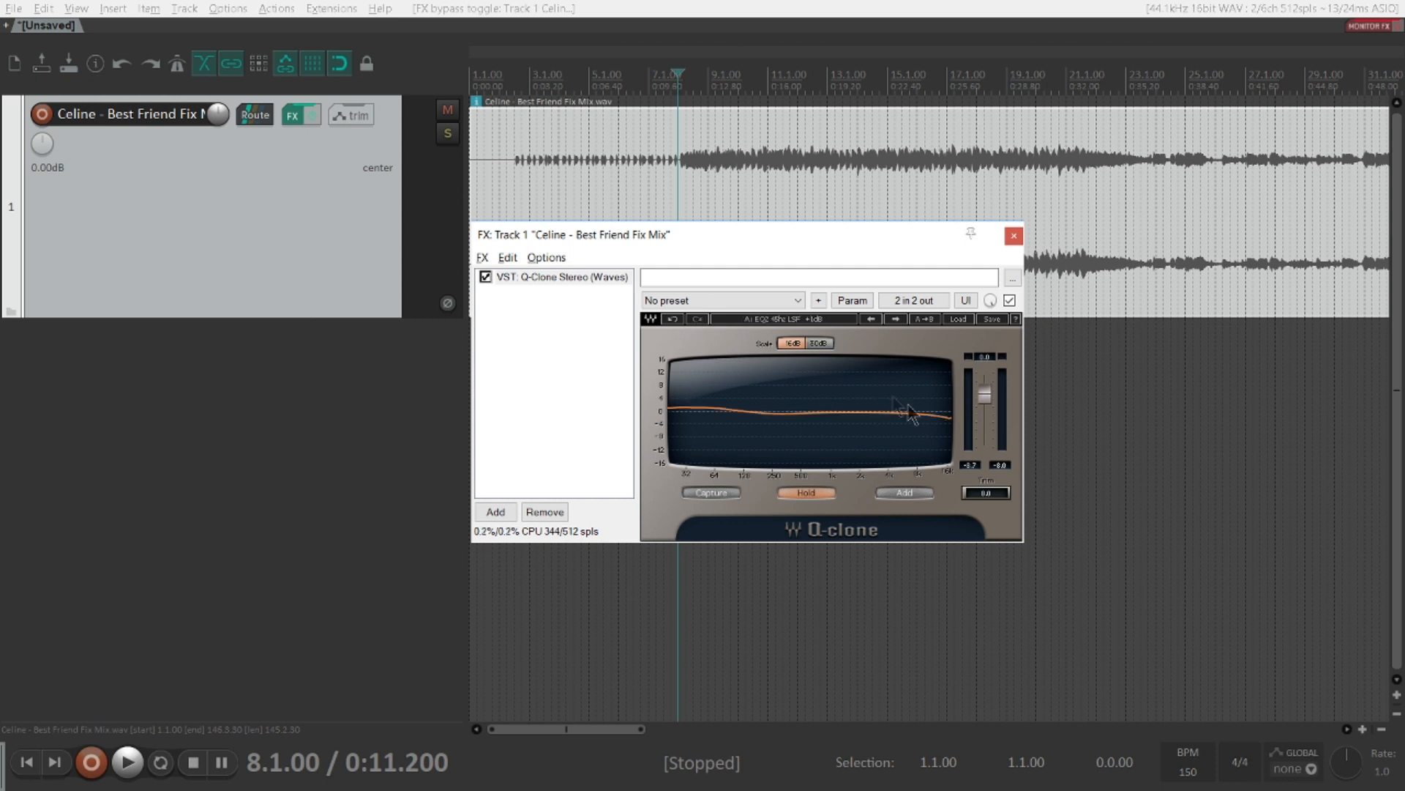
pyautogui.click(959, 323)
pyautogui.click(868, 424)
# Step: Close the track's FX window and play the mix from about bar 12 with Q-Clone still active
pyautogui.moveTo(903, 247); pyautogui.dragTo(945, 214)
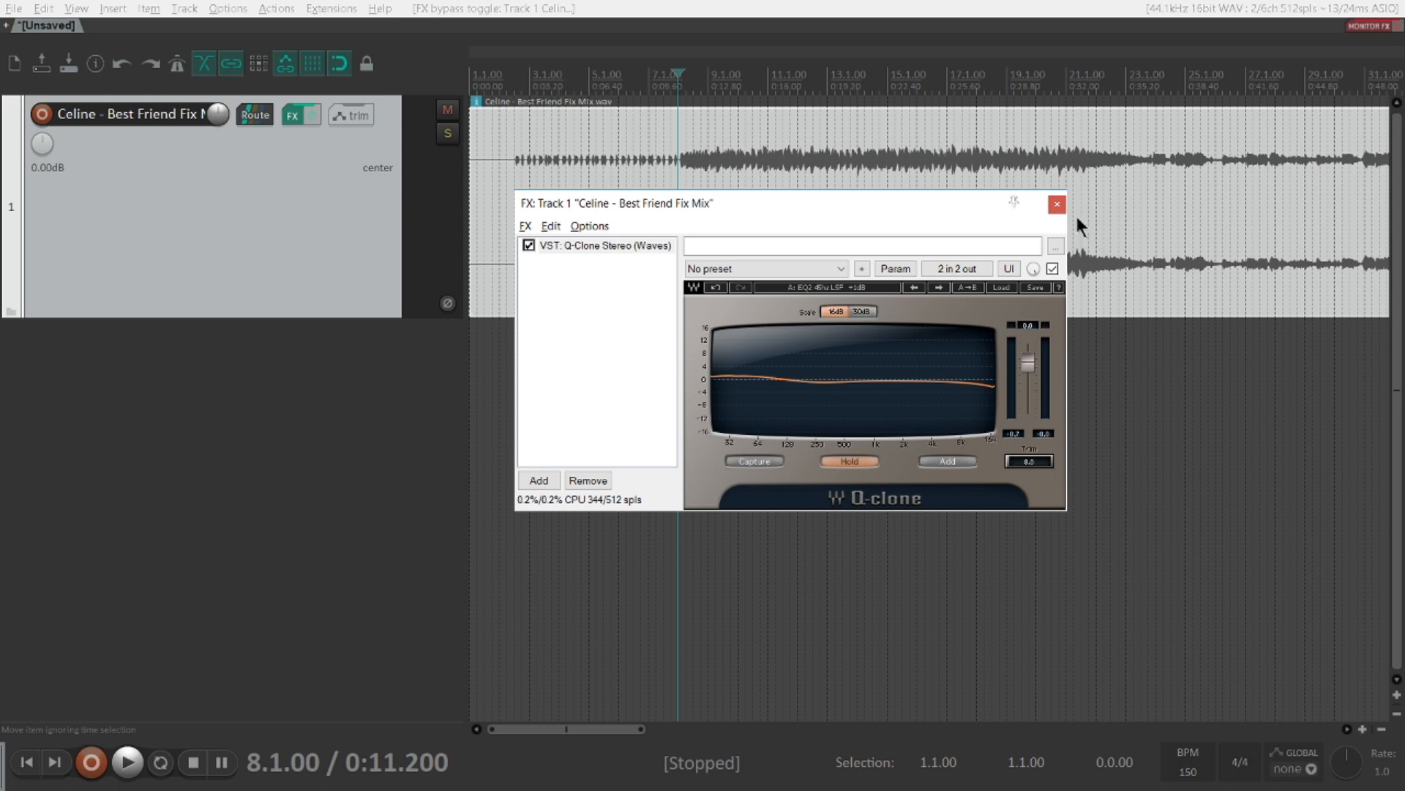
pyautogui.click(1057, 204)
pyautogui.scroll(-3, 820, 366)
pyautogui.click(820, 366)
pyautogui.press('space')
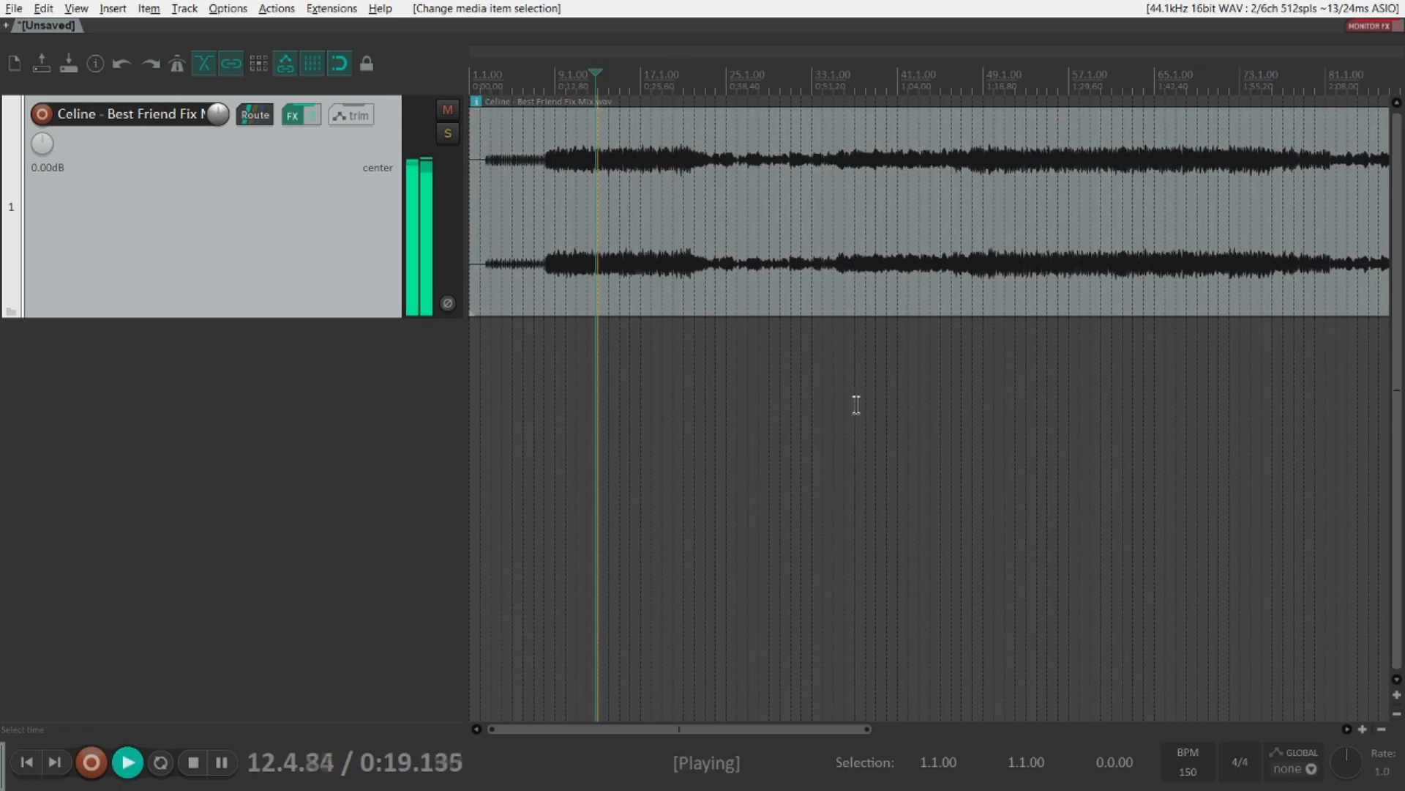
pyautogui.scroll(2, 856, 404)
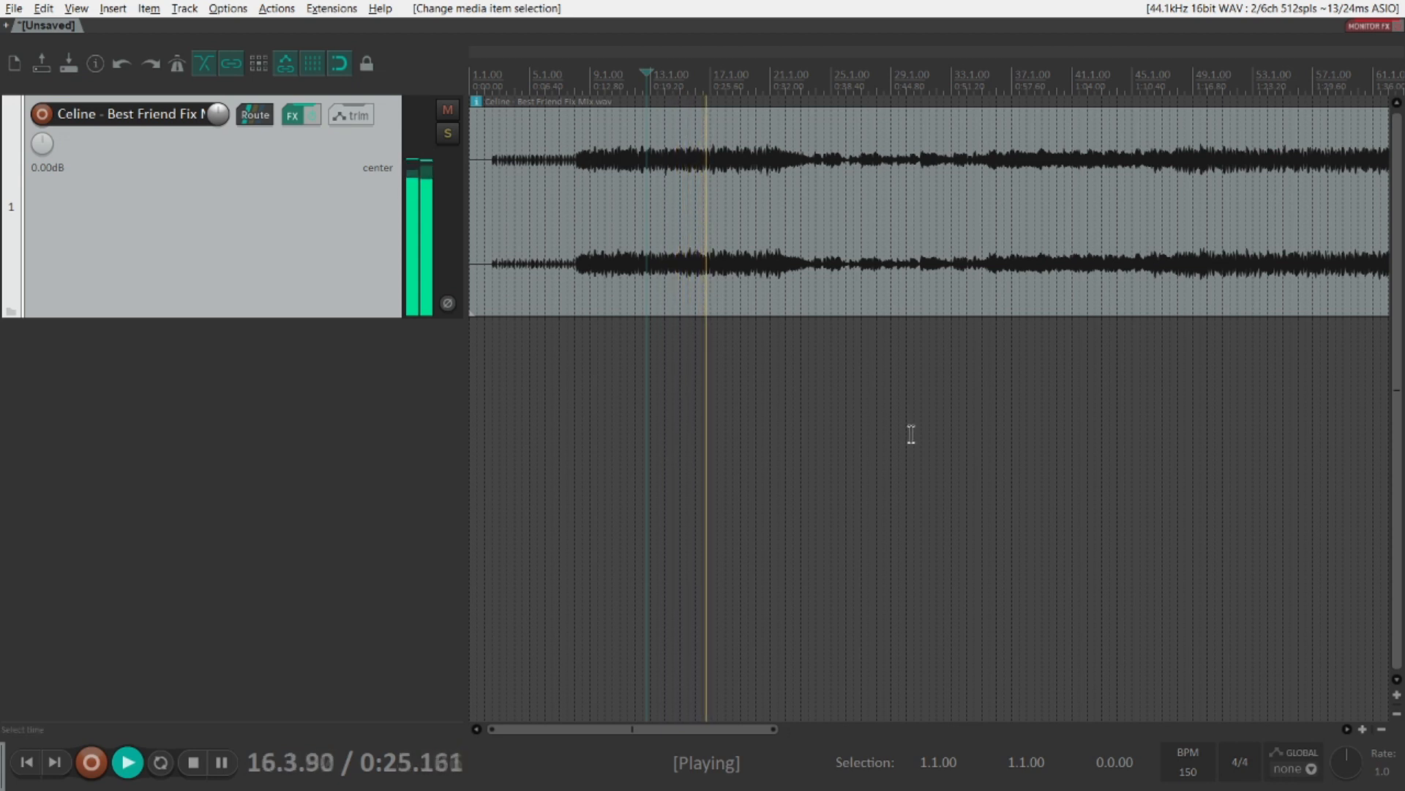
pyautogui.scroll(-4, 911, 435)
pyautogui.scroll(2, 911, 435)
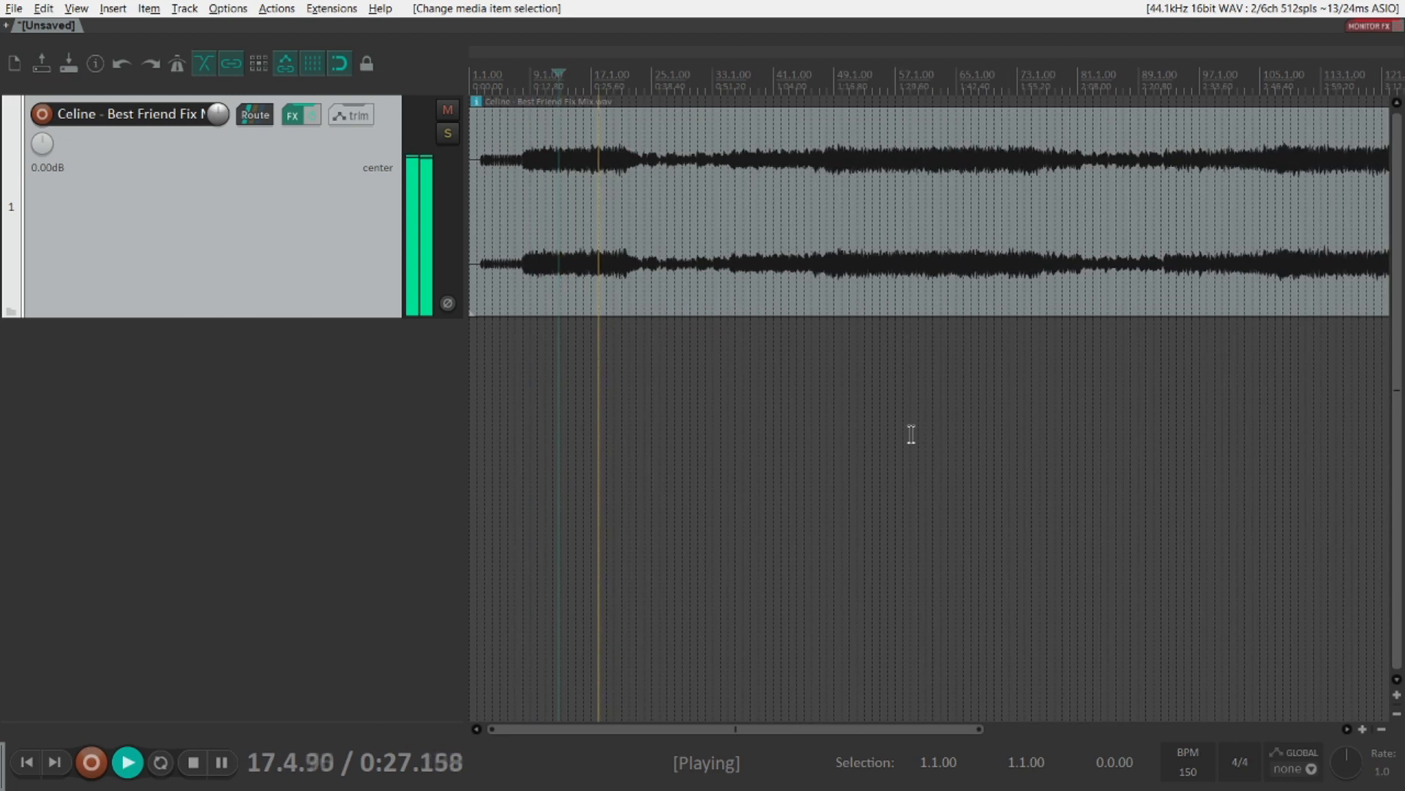